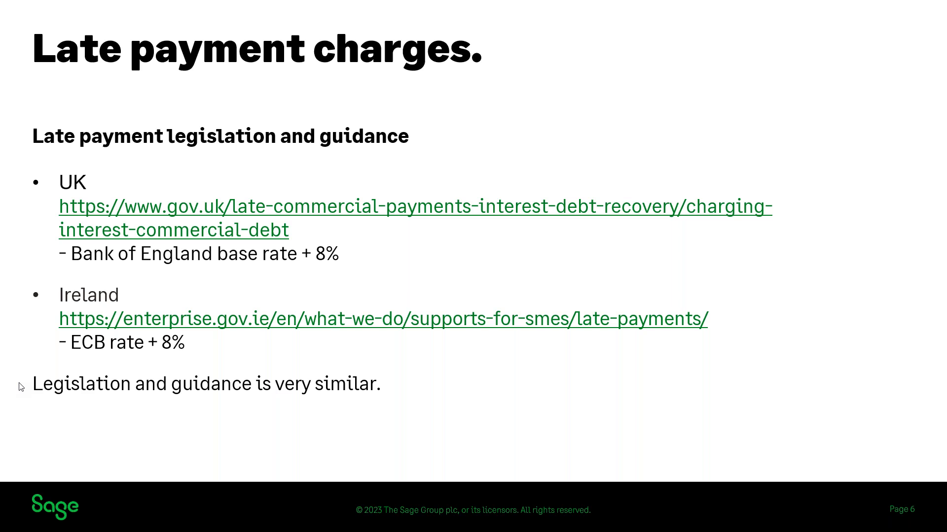
key(Right)
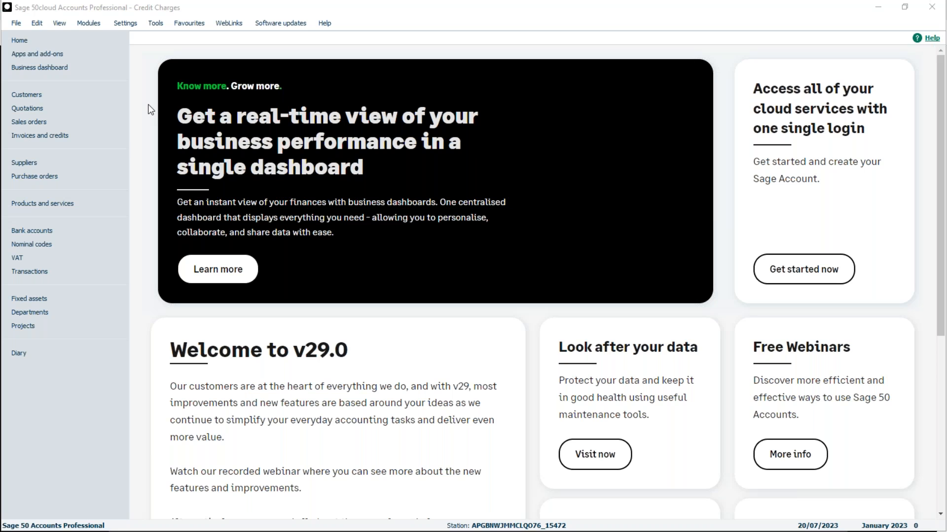
Check which nominal code is assigned to Credit Charges in the control accounts settings
click(126, 25)
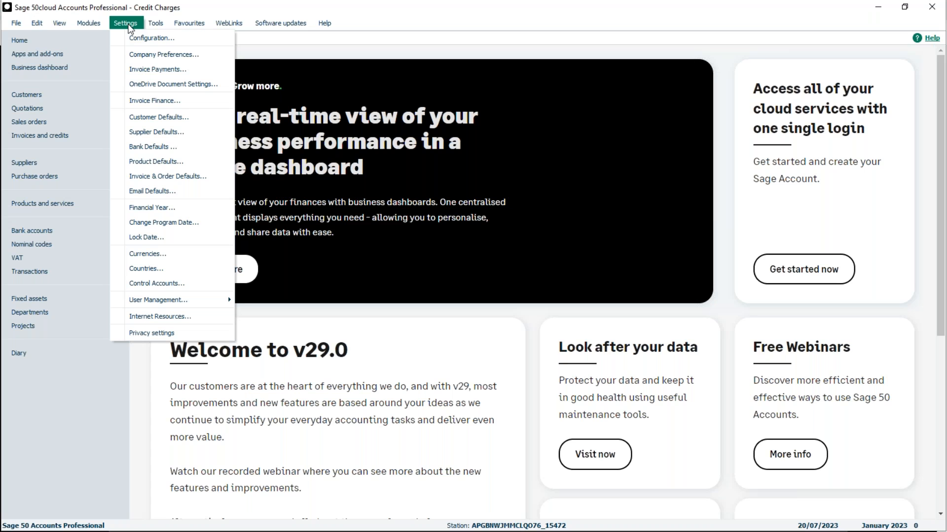
click(151, 284)
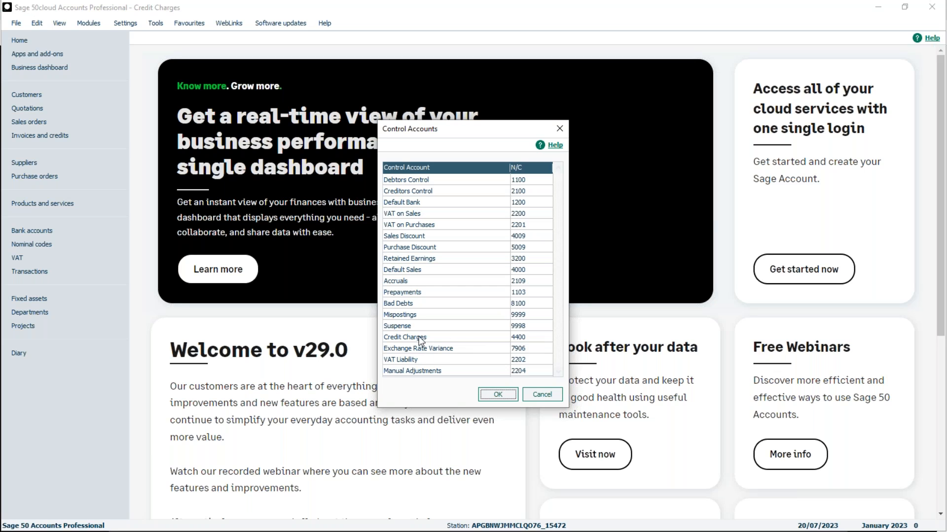
click(501, 395)
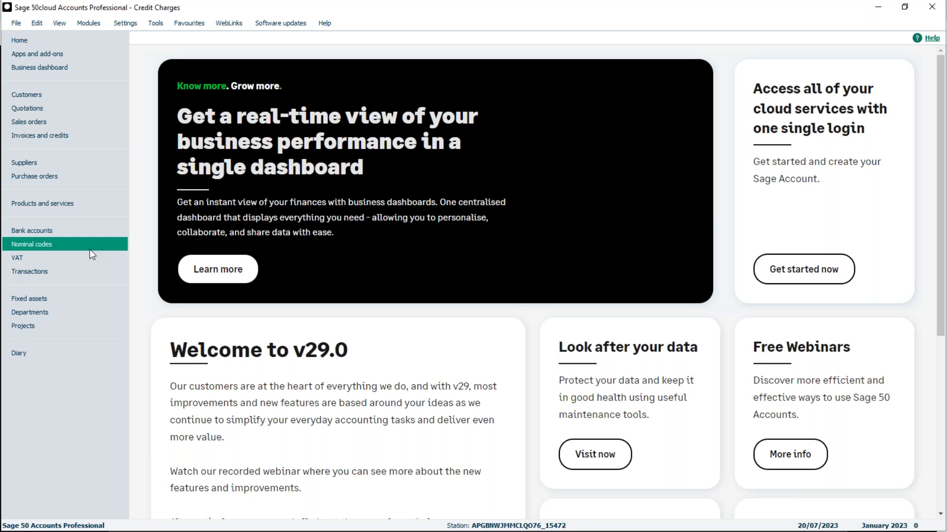
Examine the Sales categories and code ranges in the Default Layout of Accounts, including Credit Charges (Late Payments)
click(48, 248)
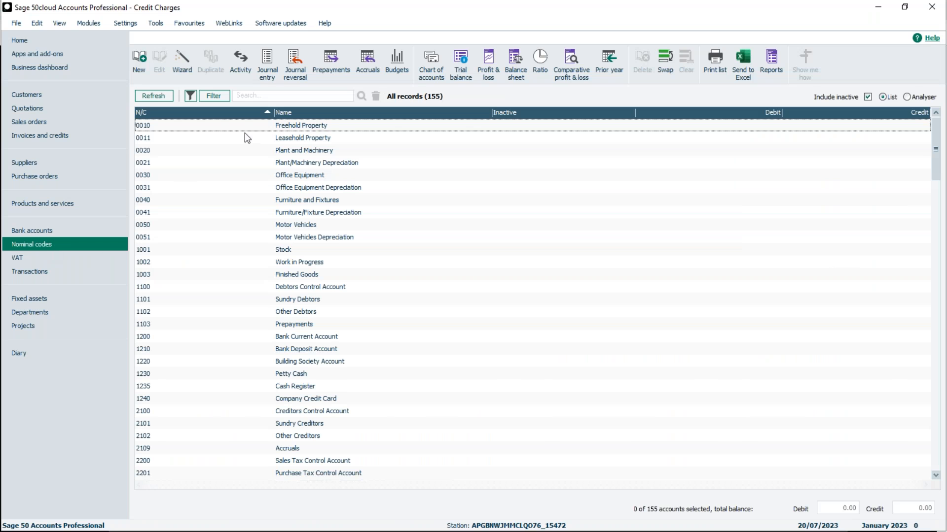
click(435, 73)
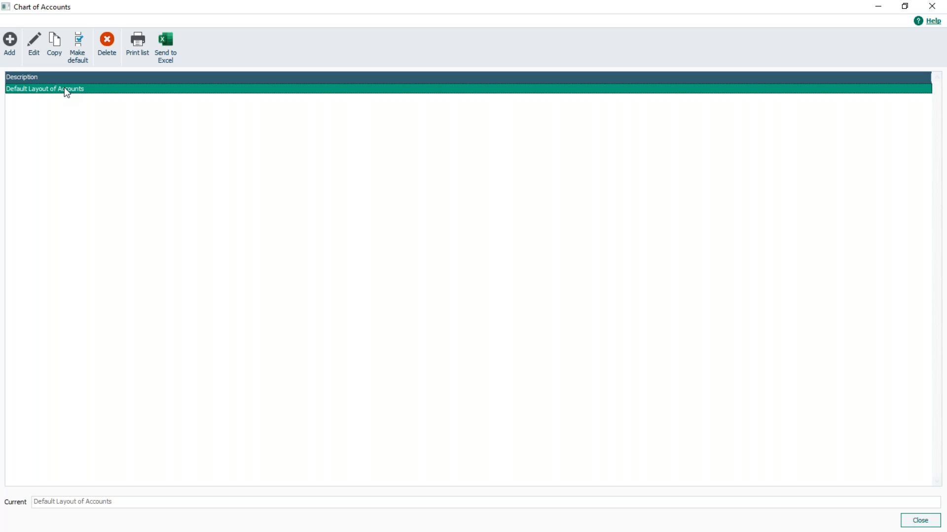
click(41, 52)
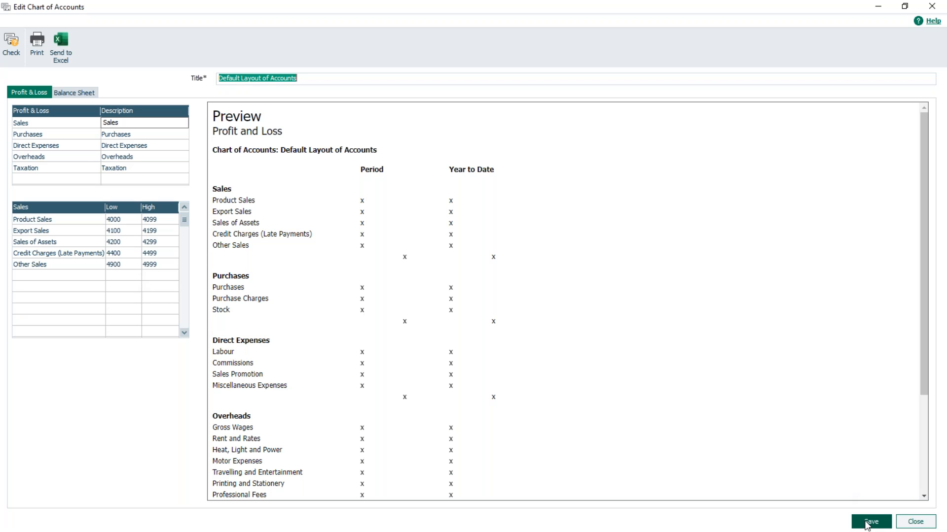
click(912, 522)
click(916, 523)
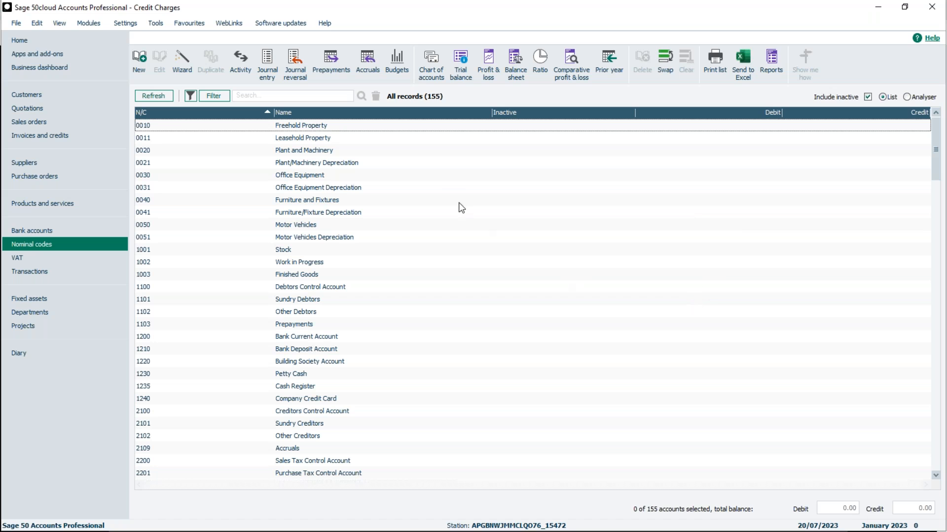
Review the customer finance rates in the configuration's trading terms and view the form for adding a finance charge rate
click(126, 26)
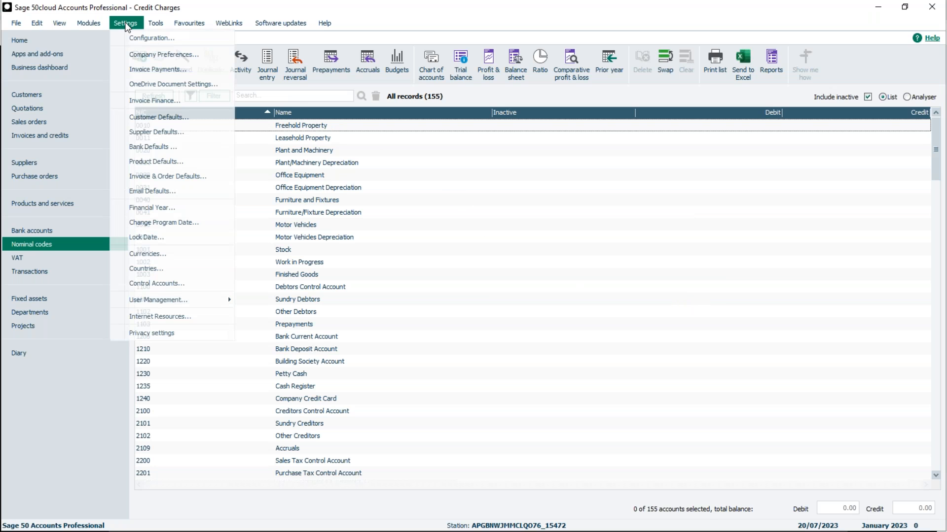
click(146, 44)
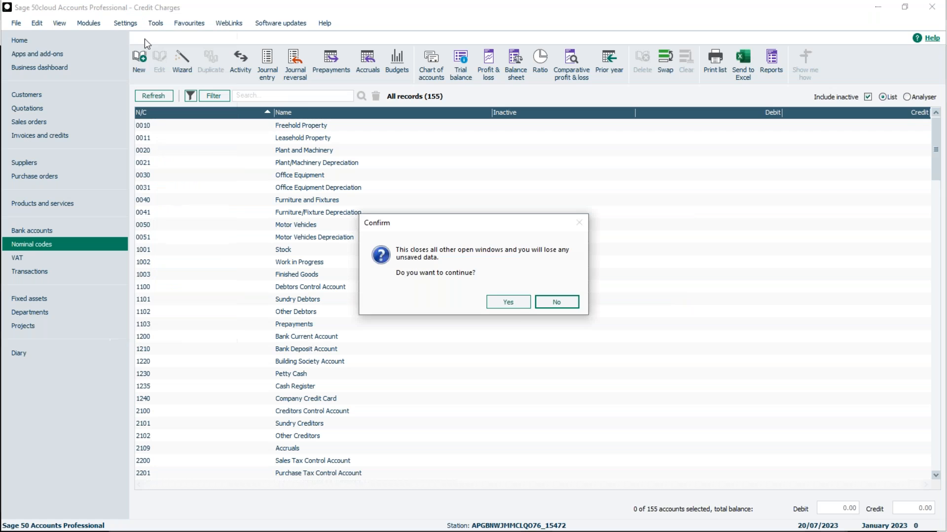
click(514, 301)
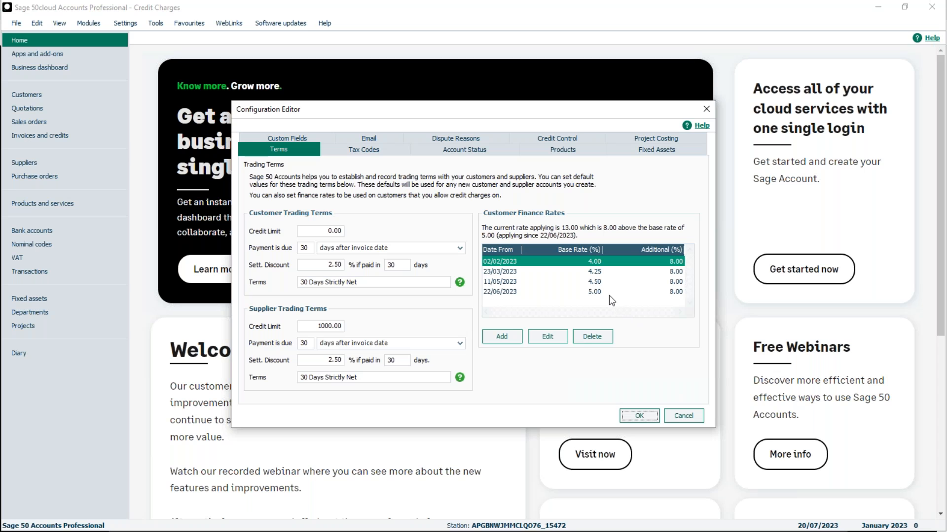
click(502, 337)
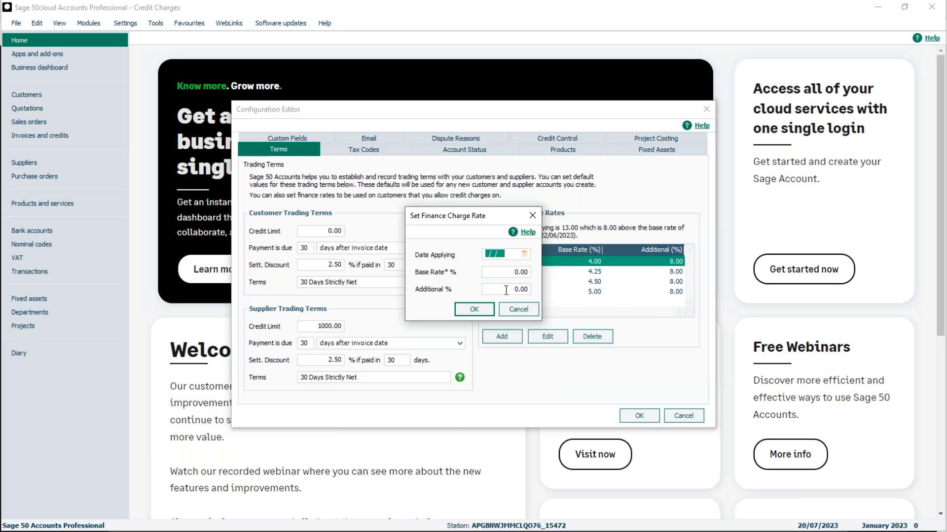
click(506, 310)
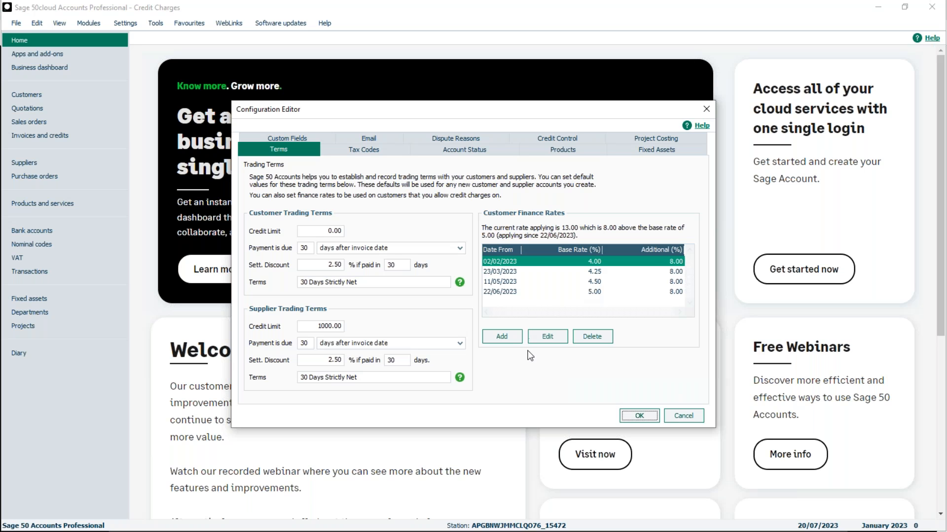
click(638, 416)
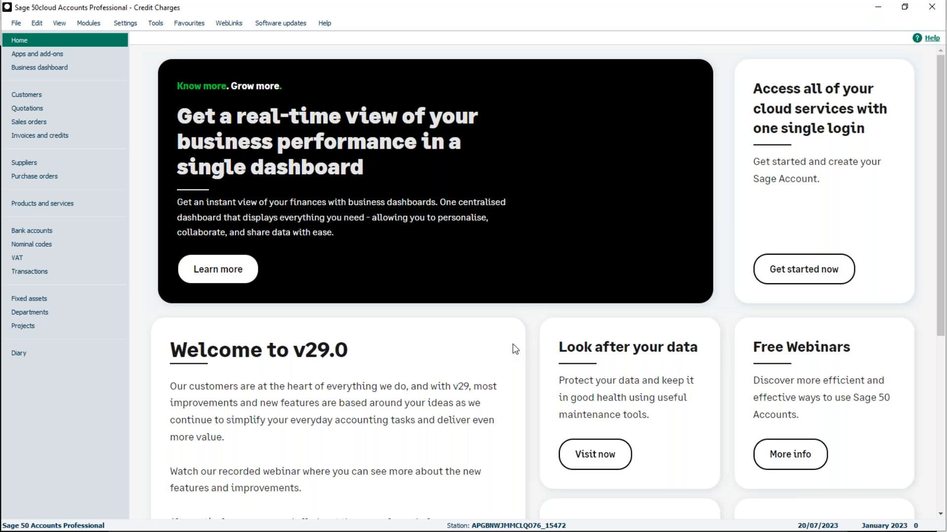
Review the credit control terms and restrictions on the A1 Design Services customer record
click(26, 95)
click(225, 128)
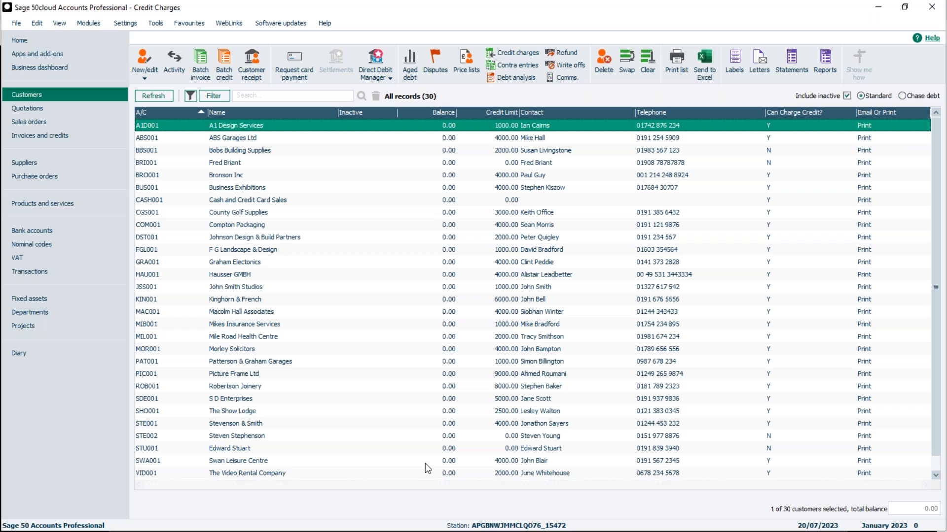
double_click(285, 128)
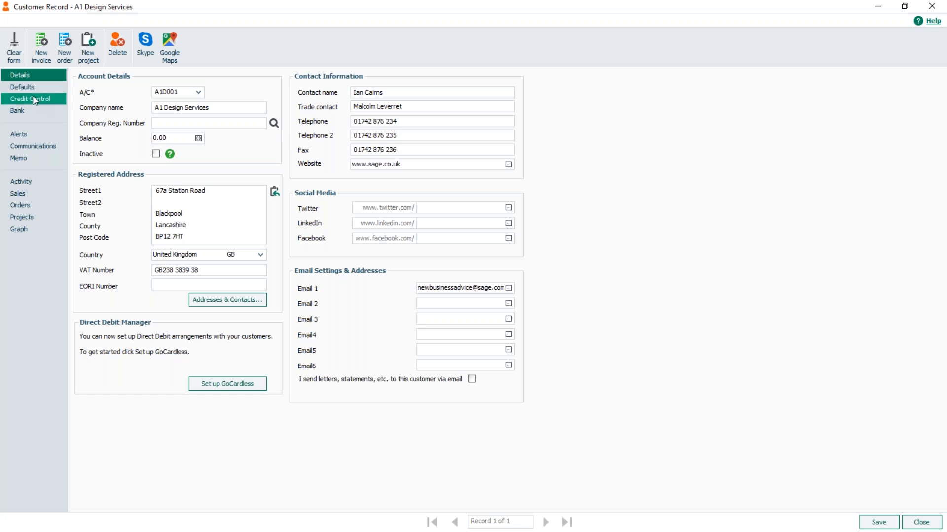
click(20, 99)
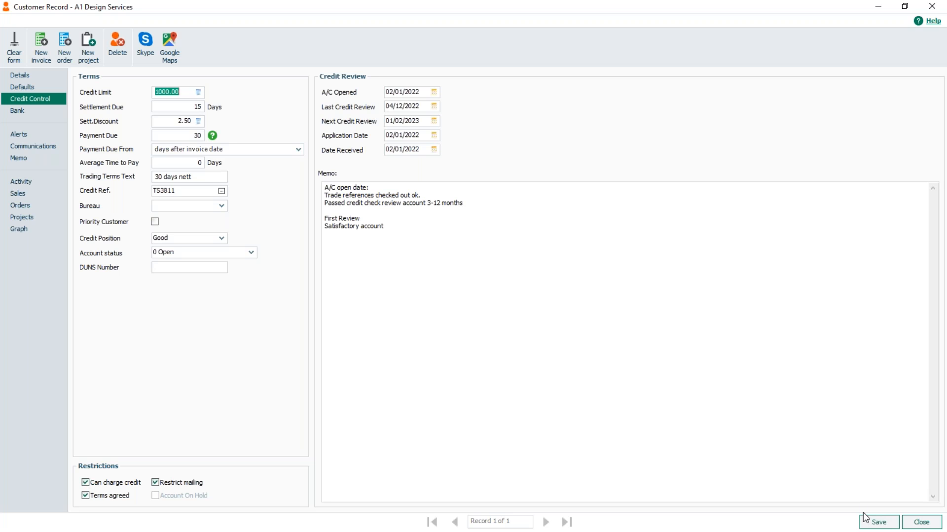
click(911, 527)
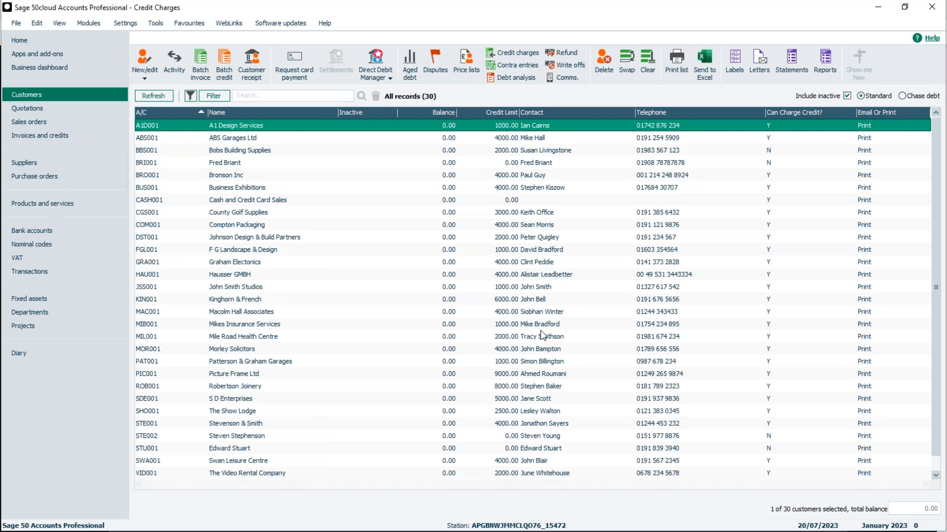
Batch-change the first two customers that cannot be charged credit, entering their payment due days and enabling Can charge credit, and save both records
click(769, 153)
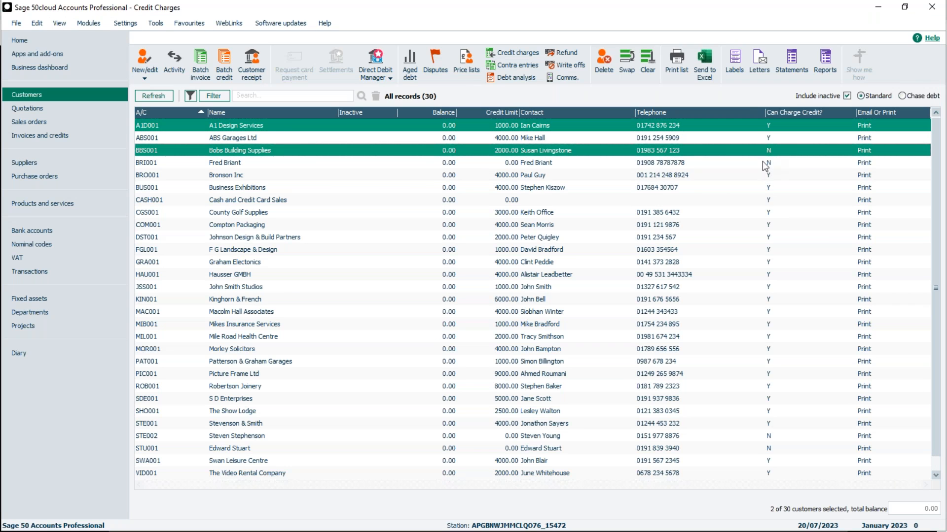
ctrl+click(768, 163)
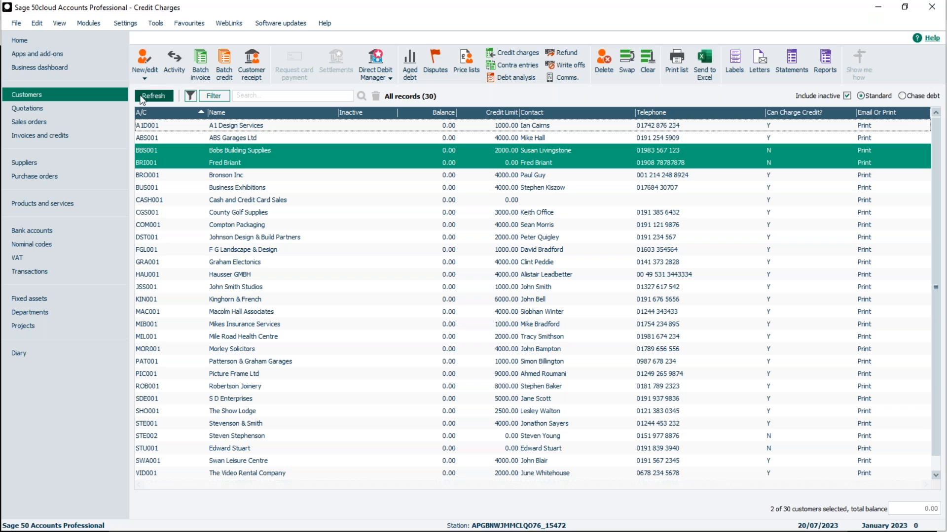
click(147, 76)
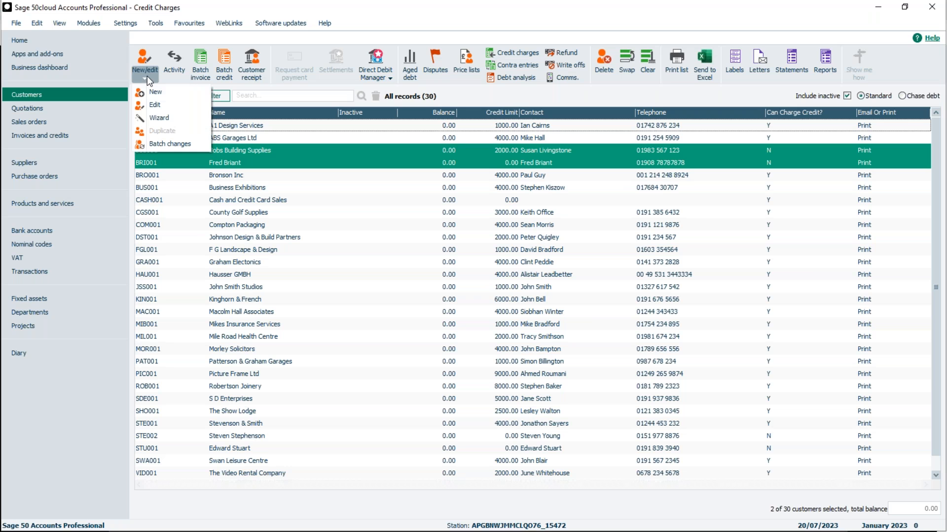
click(159, 143)
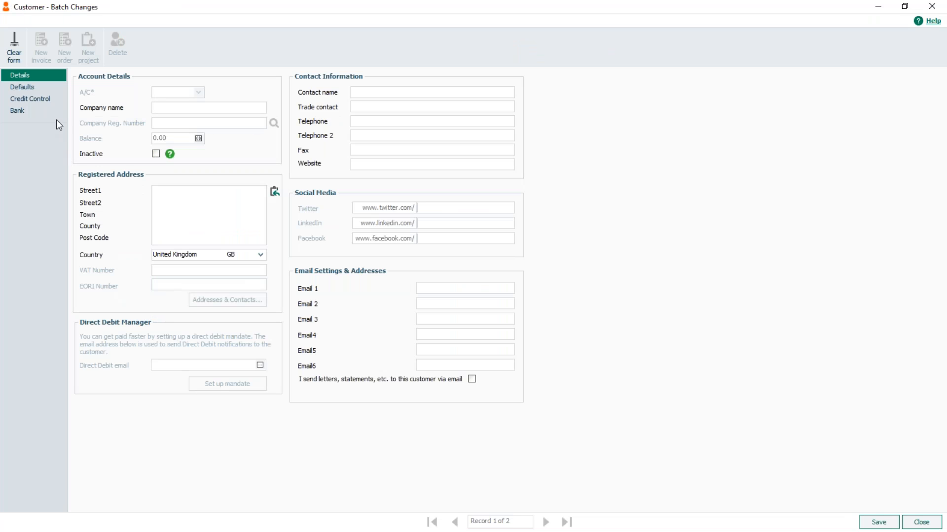
click(38, 96)
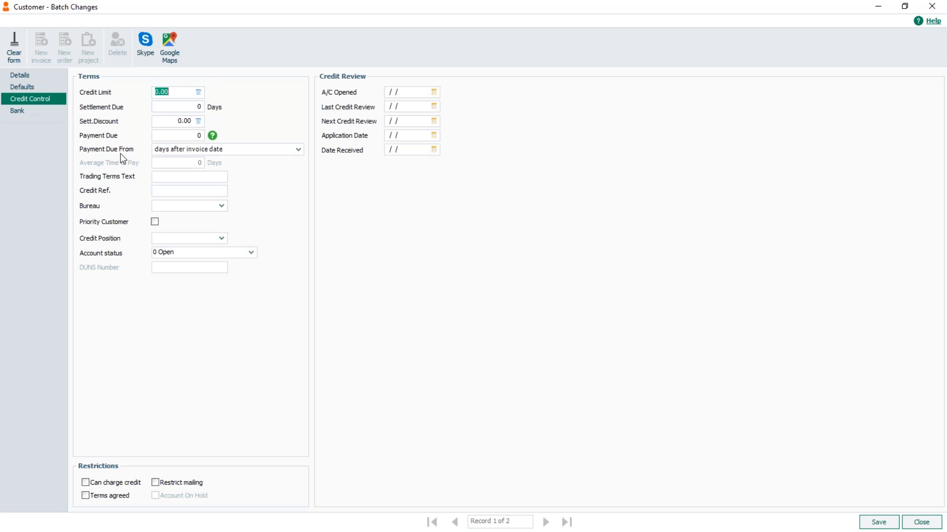
click(185, 136)
text(3)
click(878, 524)
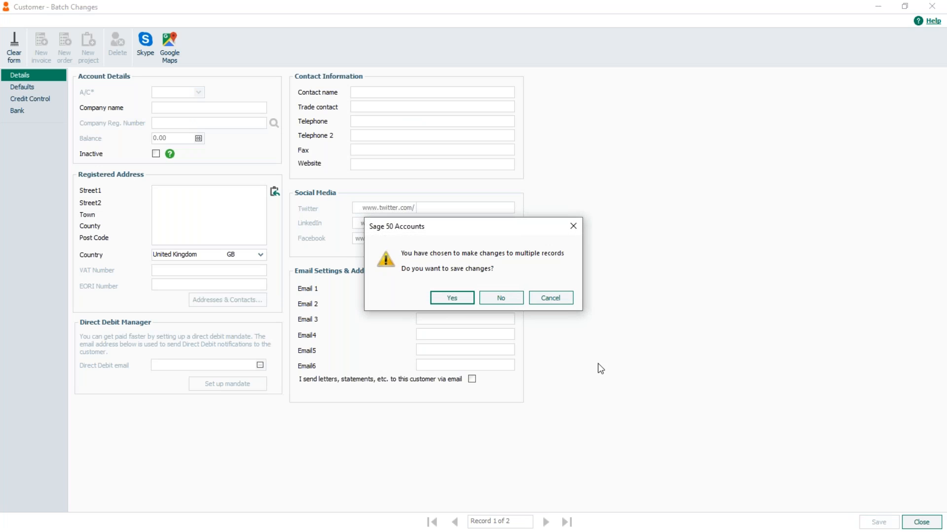
click(454, 297)
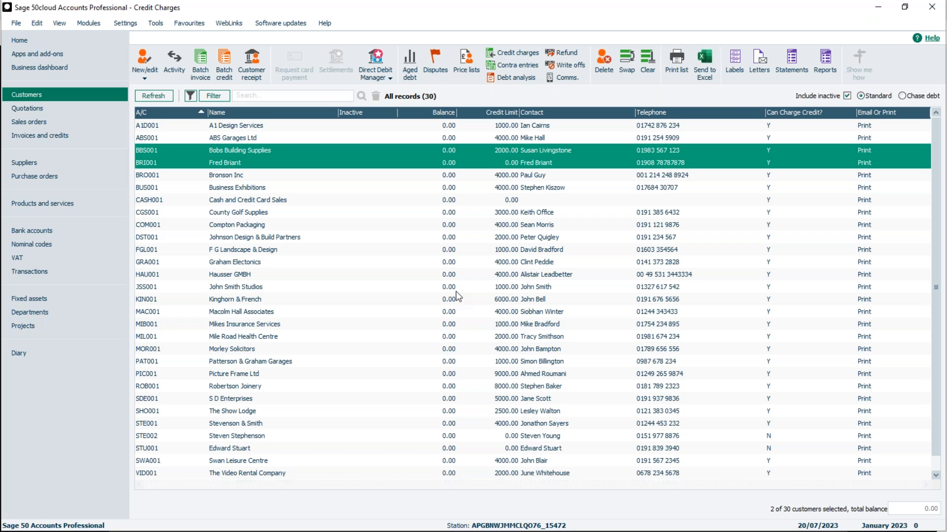
Select only A1 Design Services in the customer list and recheck its credit control terms, saving the record
ctrl+click(240, 127)
ctrl+click(235, 149)
ctrl+click(234, 163)
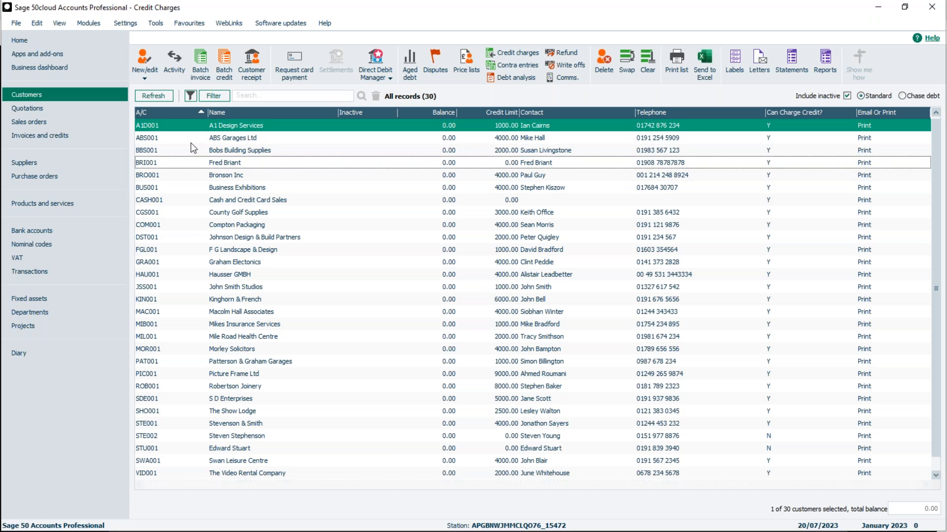
double_click(248, 126)
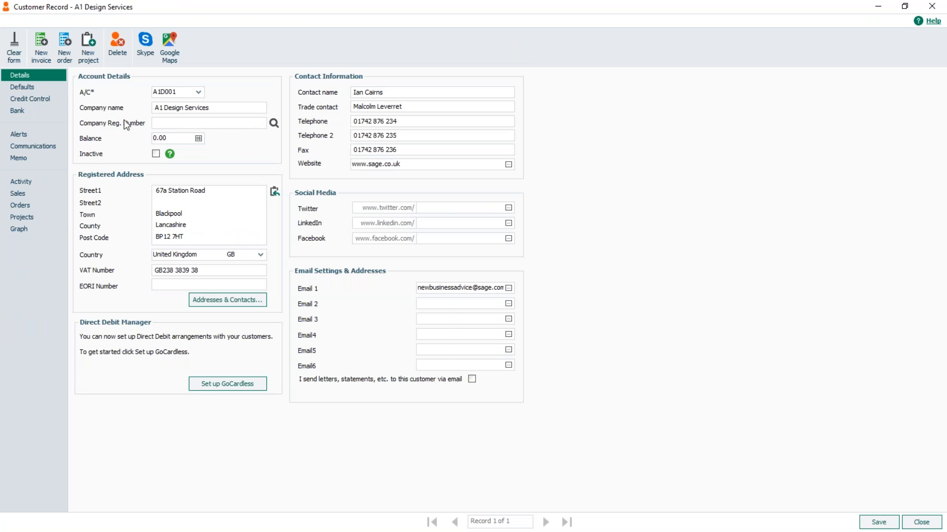
click(41, 98)
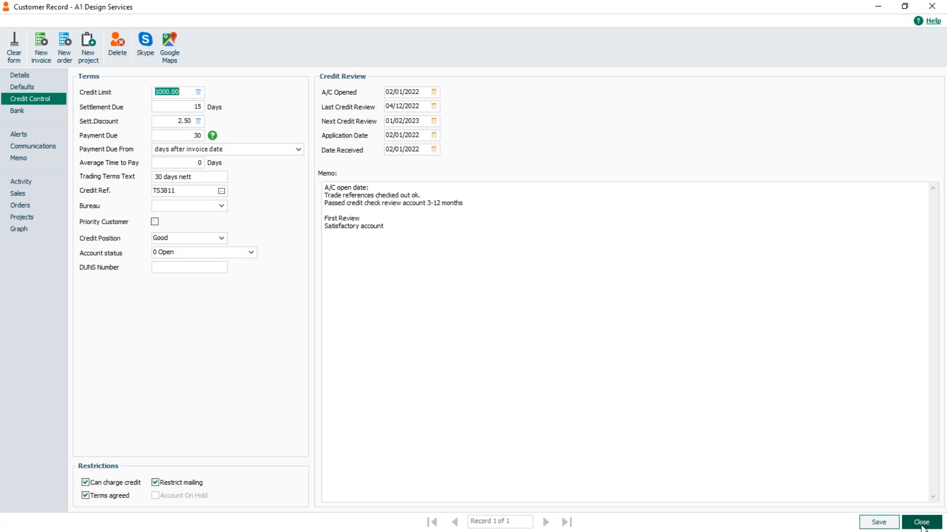
click(879, 522)
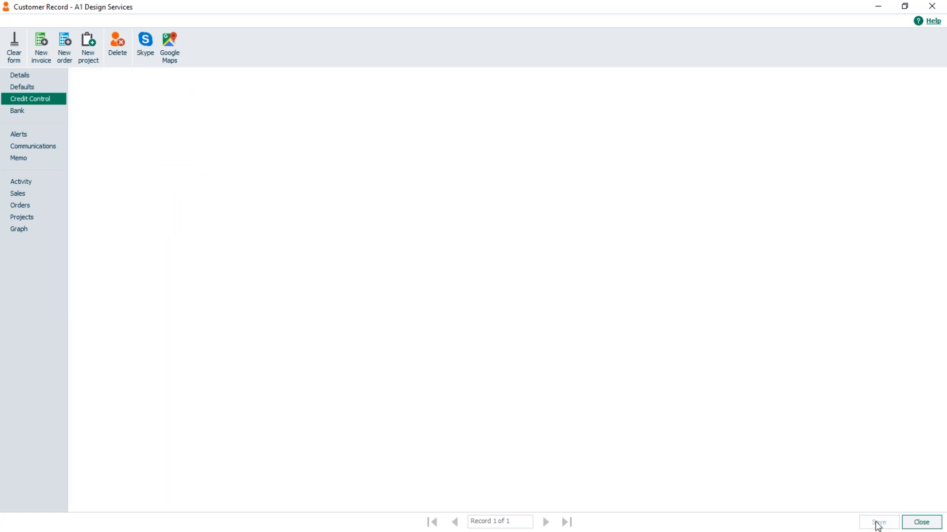
click(920, 522)
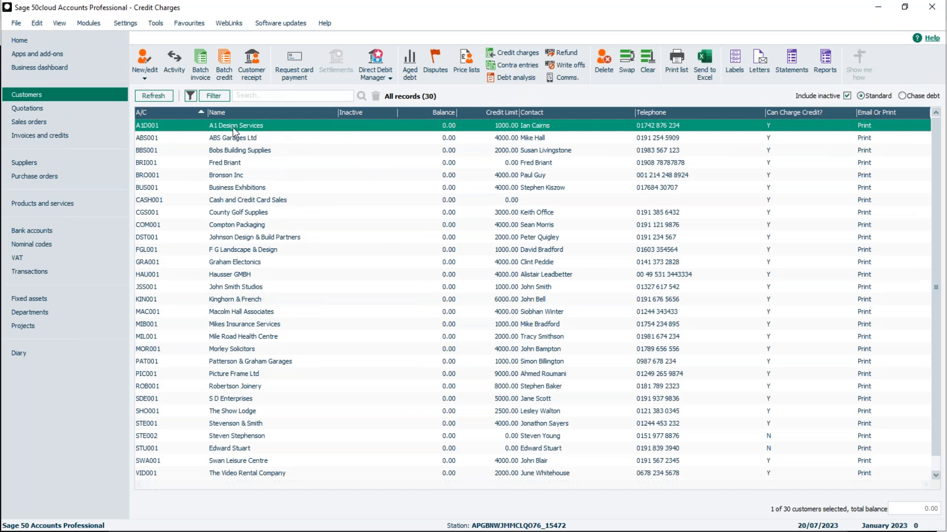
Start a batch invoice for A1 Design Services and set its invoice date to 01/07/2023
click(201, 60)
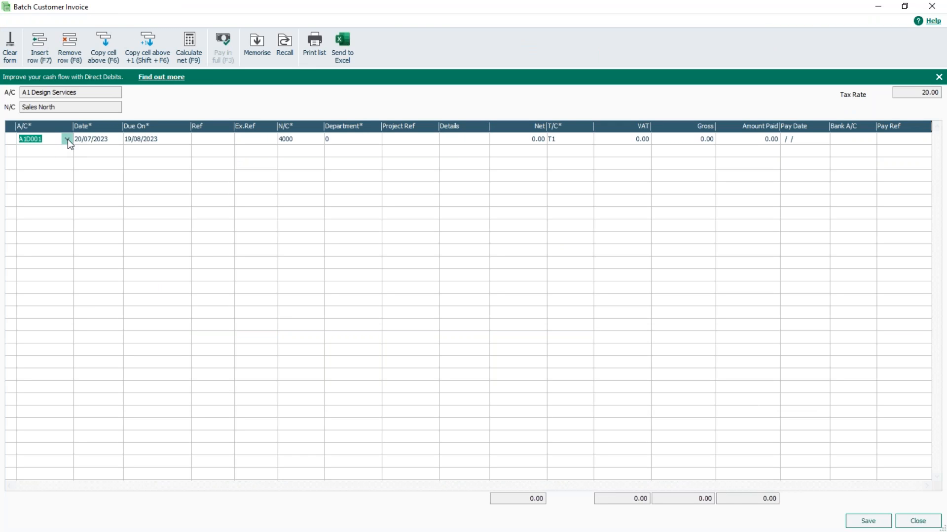
click(117, 141)
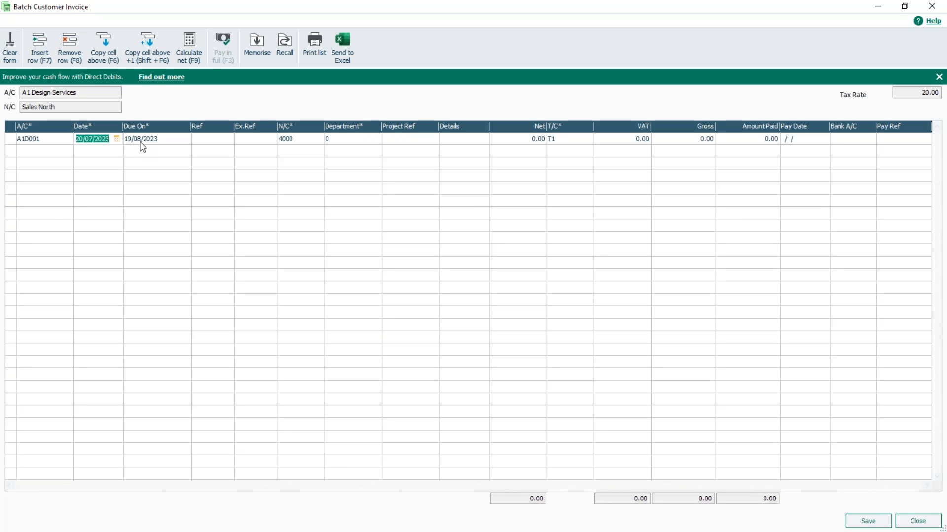
click(117, 139)
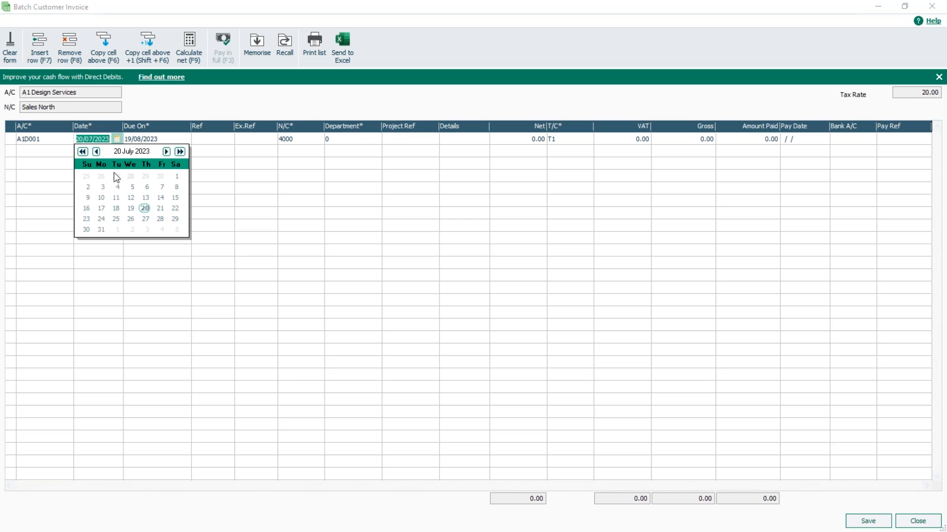
click(176, 176)
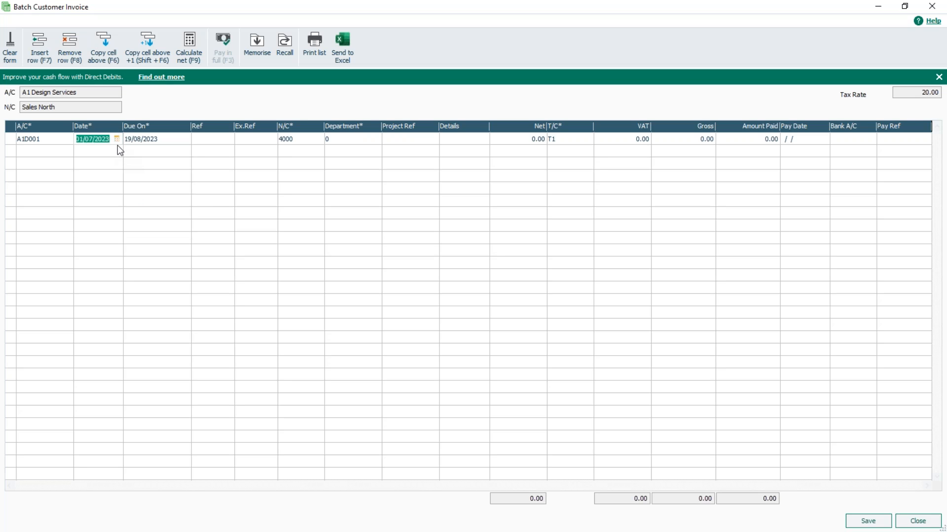
key(Tab)
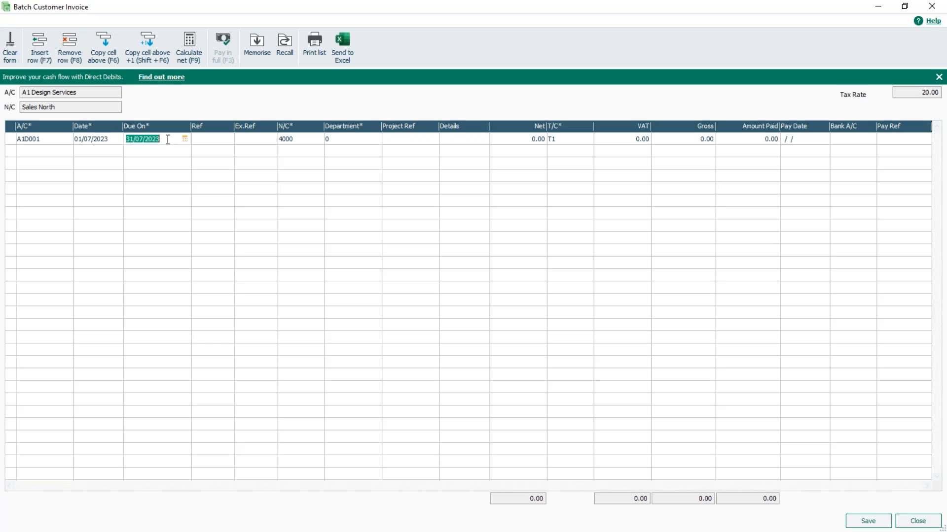
Set the A1 Design Services invoice line's due date to 16/07/2023 and its reference to 123
text(16/07/2023)
key(Tab)
text(123)
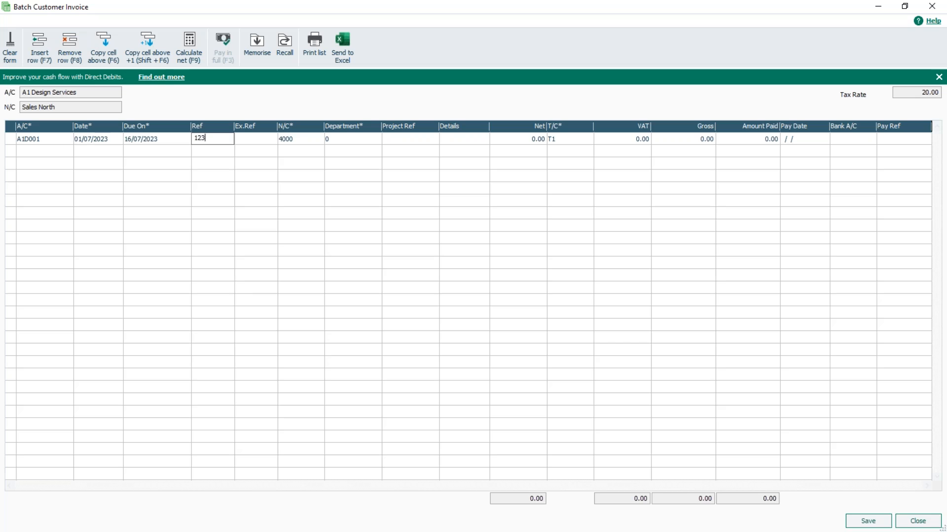
Enter Sales as the details and 1000 as the net amount on the A1 Design Services line
key(Tab)
key(Tab)
key(Tab)
key(Tab)
key(Tab)
text(Sales)
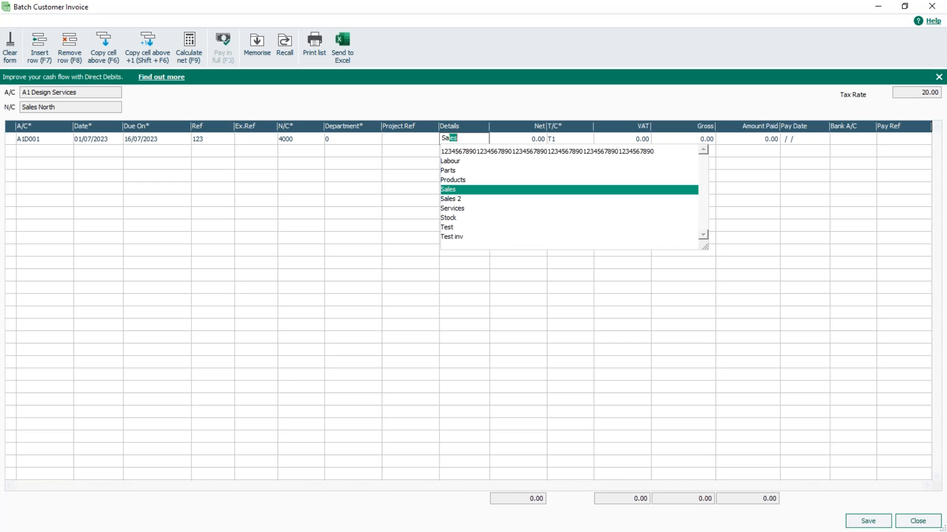
key(Tab)
text(1000)
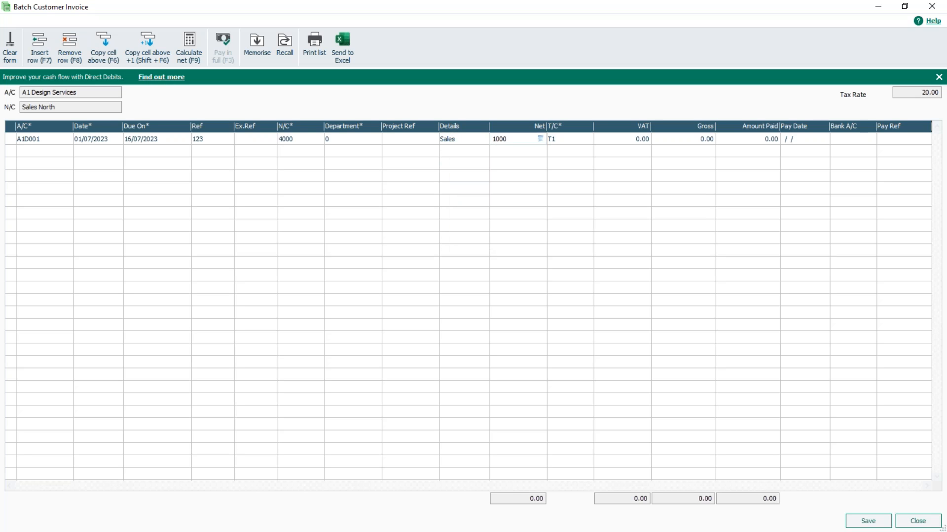
key(Tab)
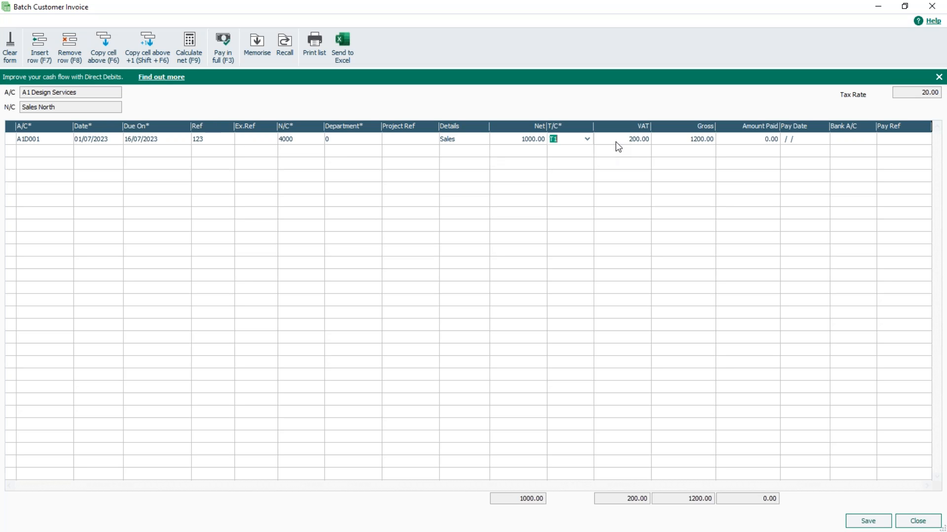
Add a second invoice line for ABS Garages Ltd dated 01/07/2023, keeping the due date of 31/07/2023
click(69, 152)
click(67, 151)
double_click(79, 240)
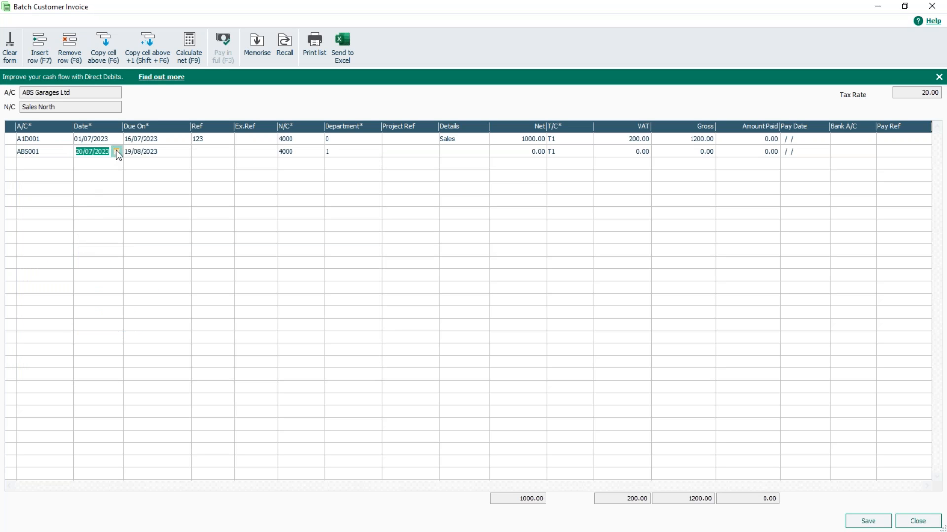
click(117, 151)
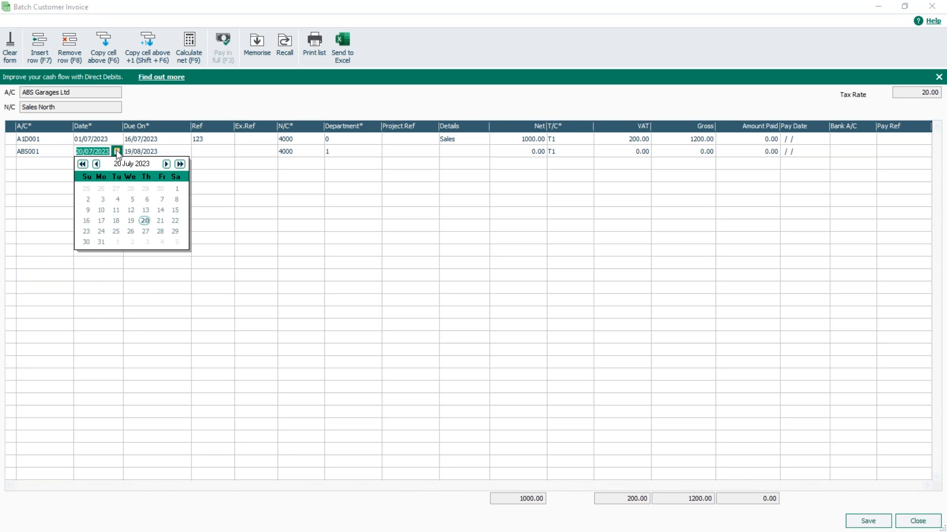
click(175, 190)
key(Tab)
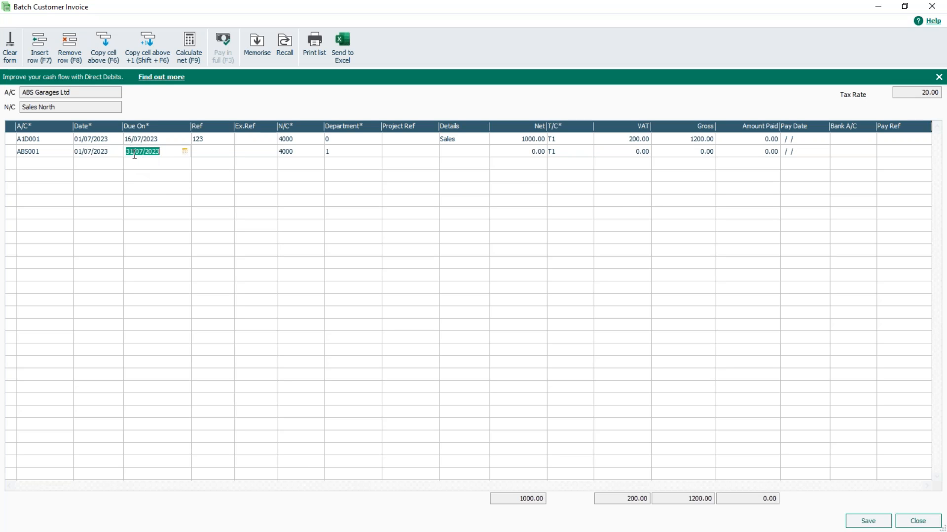
Give the ABS Garages Ltd line reference 124 and copy the details Sales from the line above
click(202, 150)
text(124)
key(Tab)
key(Tab)
key(Tab)
key(Tab)
key(Tab)
key(F6)
Copy the net amount of 1000 from the line above to the ABS Garages Ltd line, save the batch and close the invoice window
key(Tab)
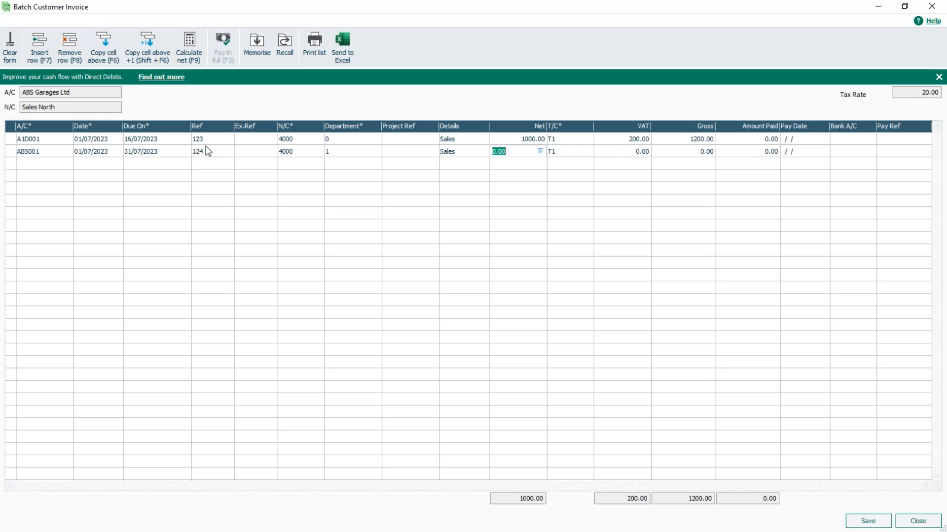
key(F6)
key(Tab)
key(Tab)
key(Tab)
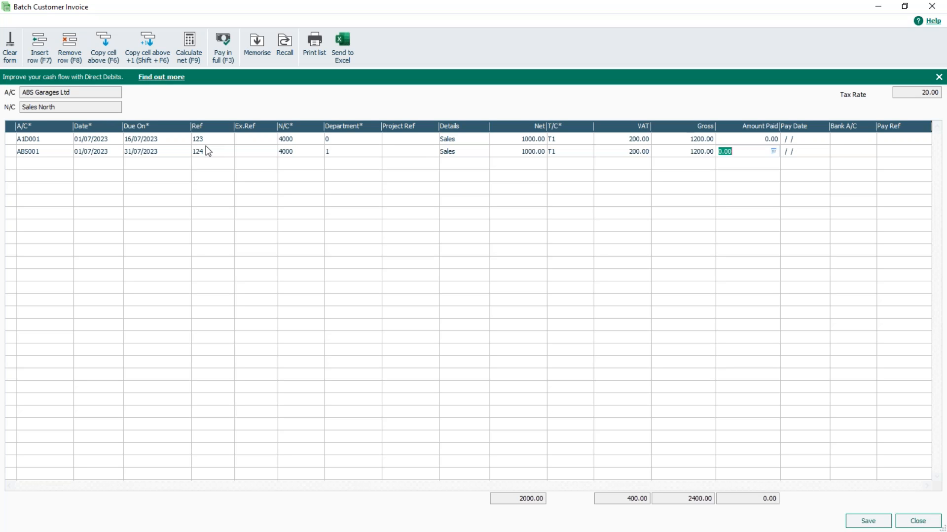
key(Tab)
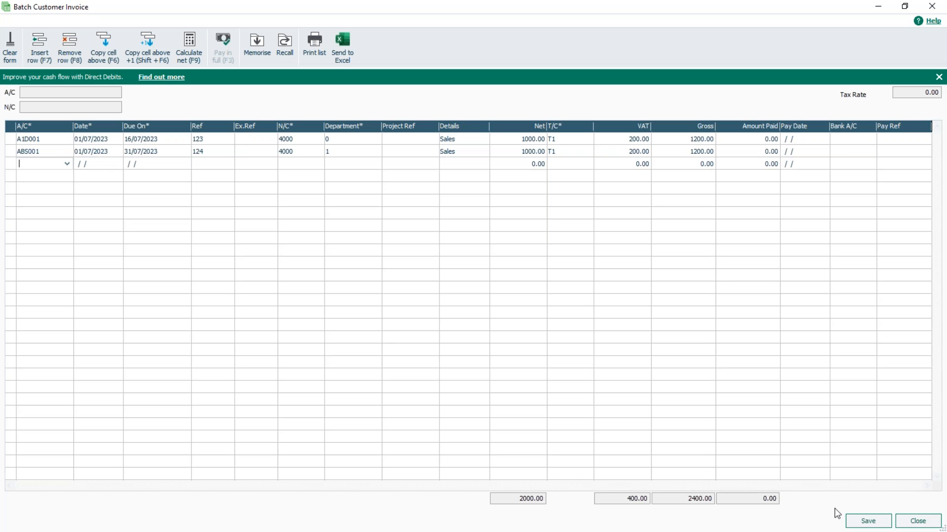
click(869, 523)
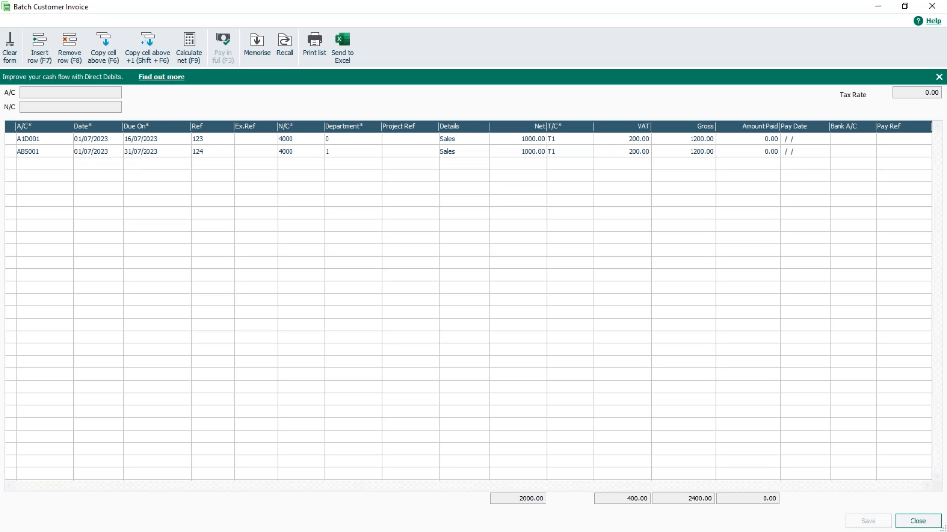
click(918, 522)
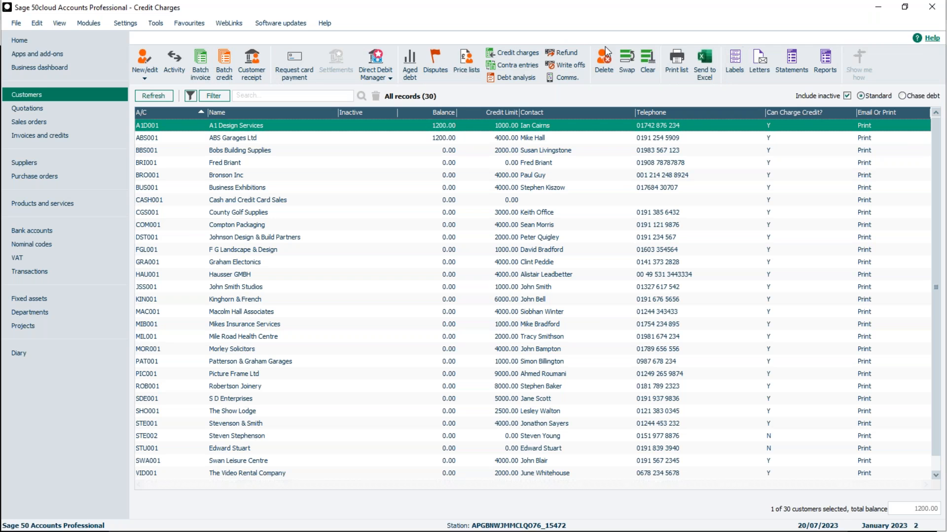
Hide the Request payment, Settlements, Request DD payment and Request mandate commands from the Customers toolbar
right_click(450, 66)
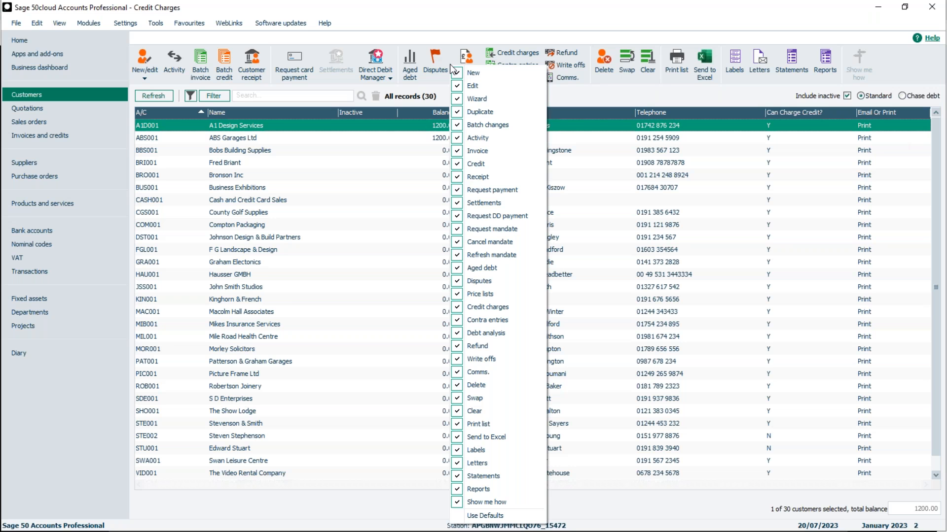
click(488, 189)
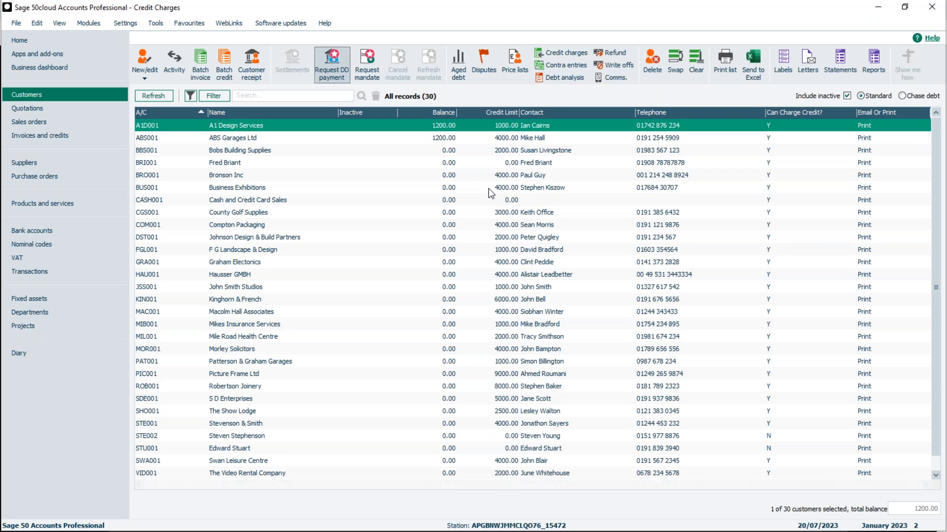
right_click(434, 70)
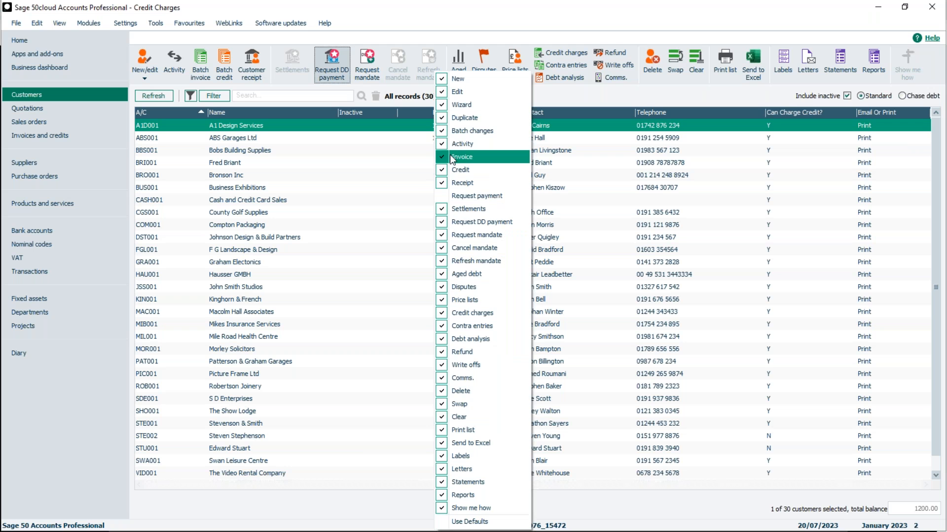
click(463, 210)
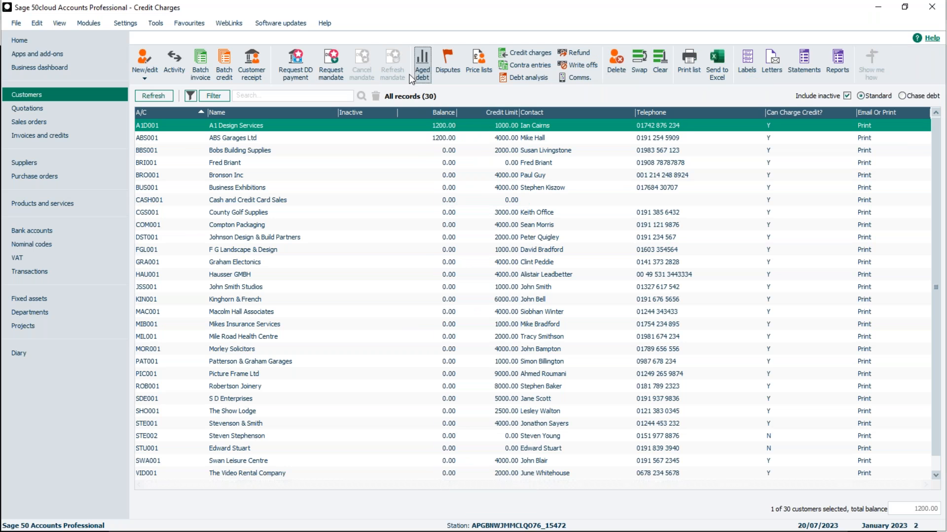
right_click(410, 79)
click(443, 225)
right_click(401, 70)
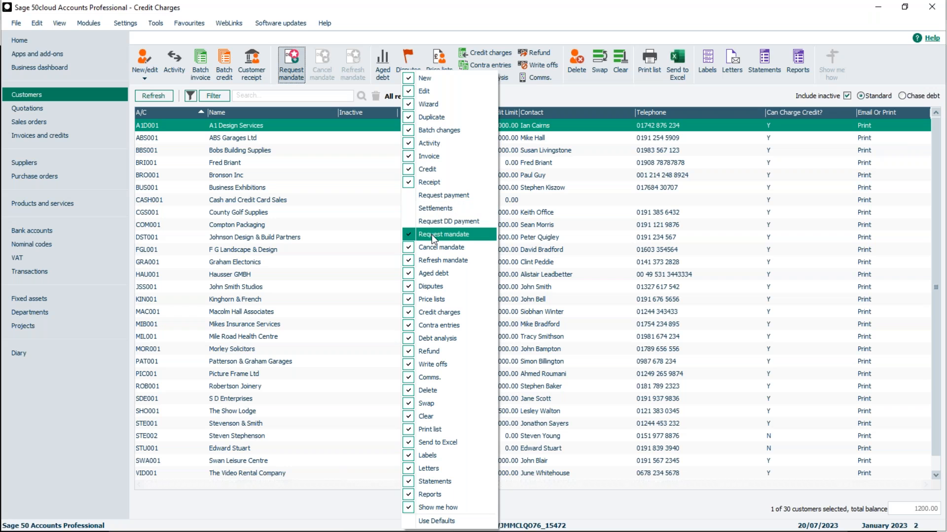
click(431, 234)
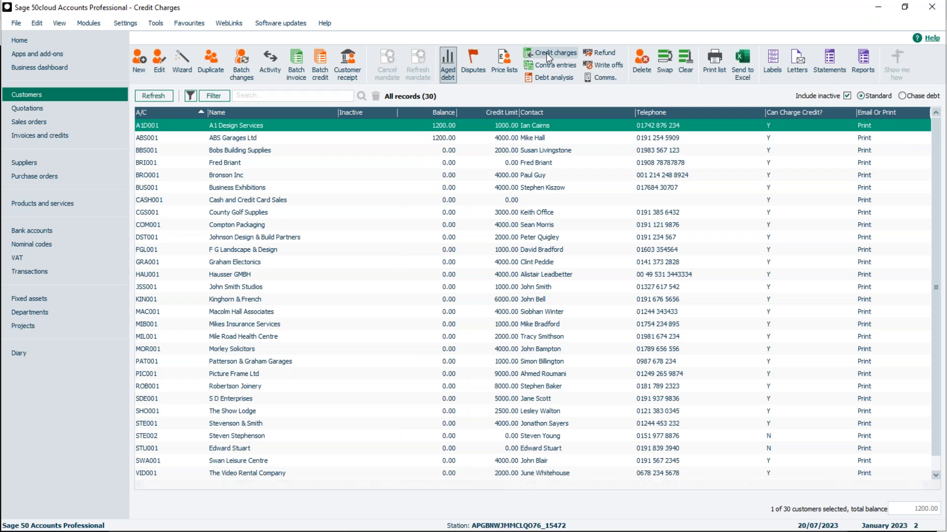
Hide the Credit charges command from the Customers toolbar and restore it
right_click(513, 73)
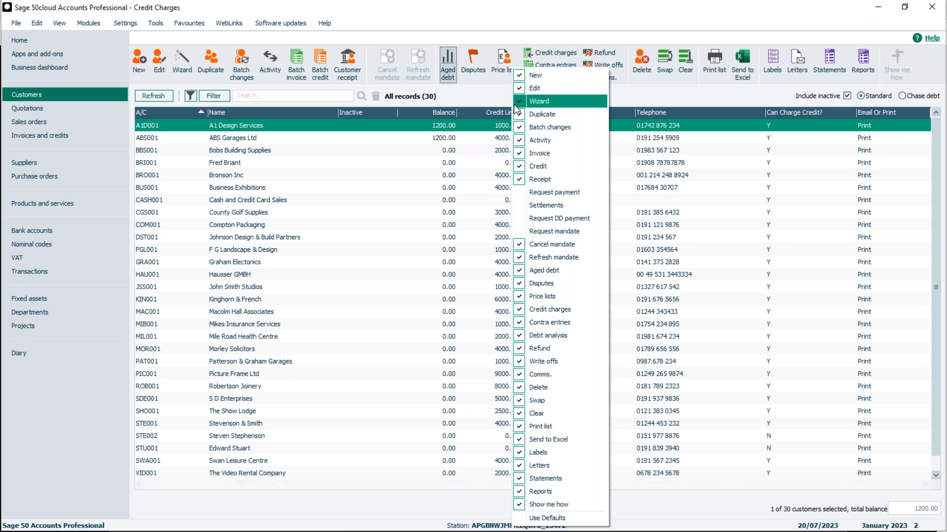
click(544, 309)
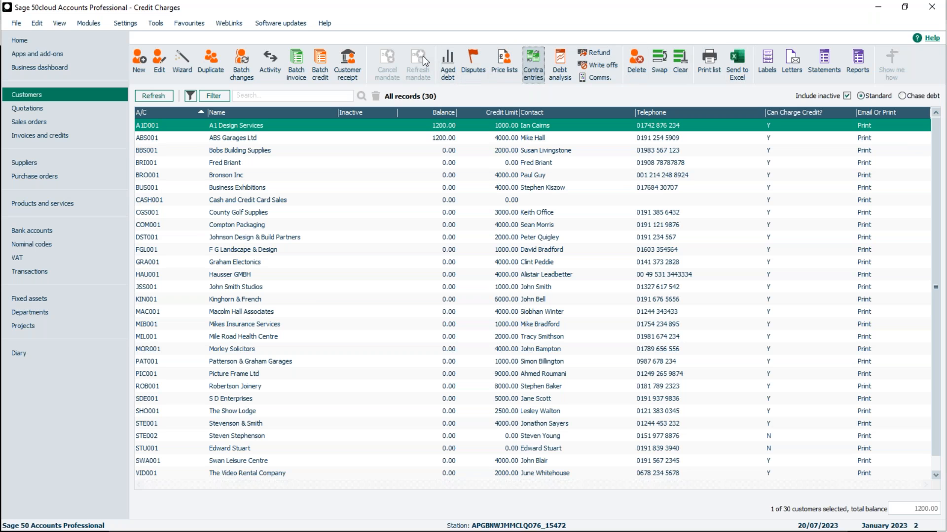
right_click(460, 61)
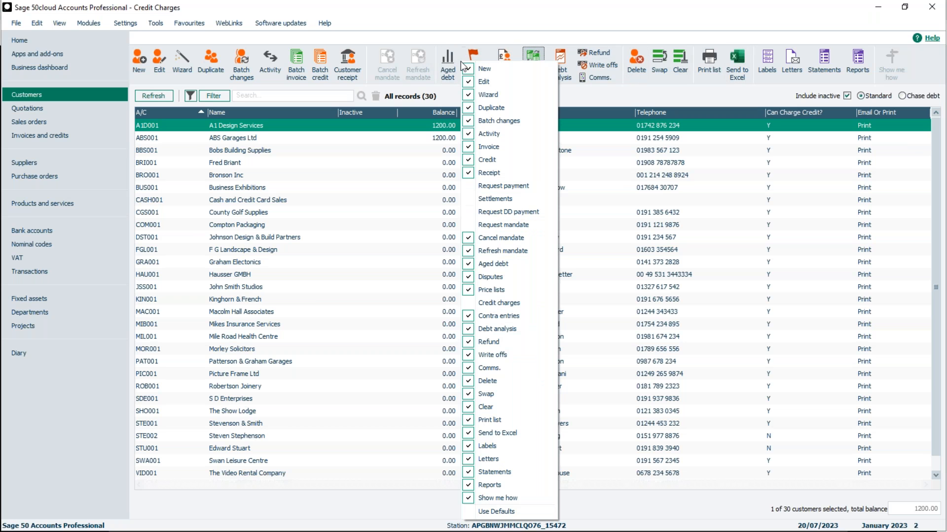
click(492, 303)
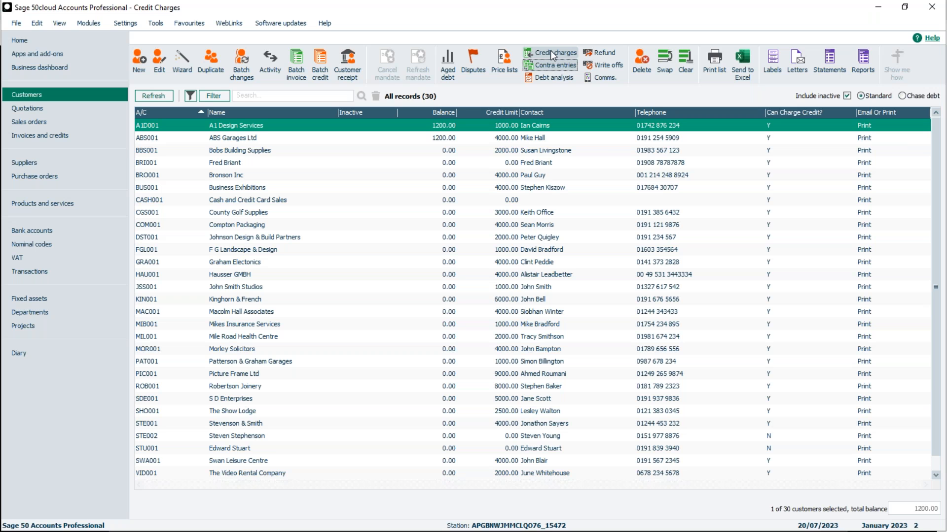
Display the toolbar's access key hints, open the Credit Charges wizard and exit it without applying charges
key(alt)
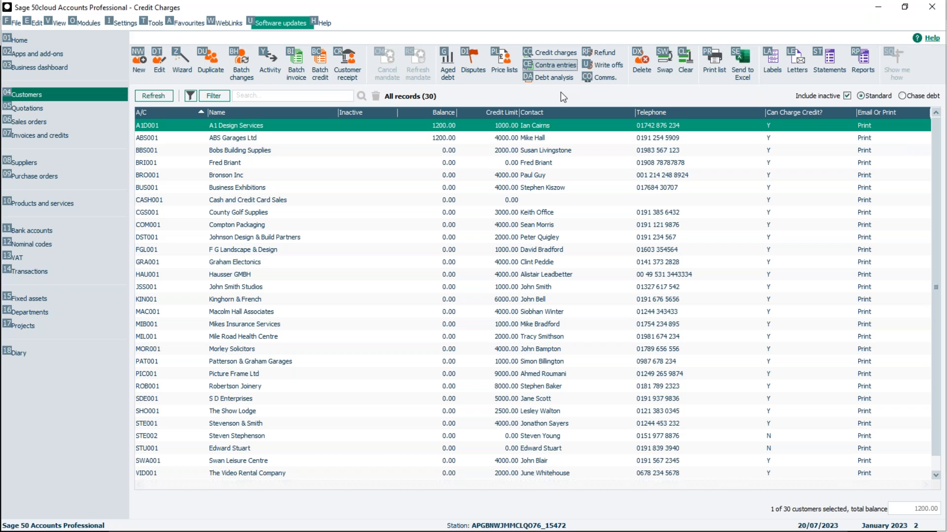
key(alt)
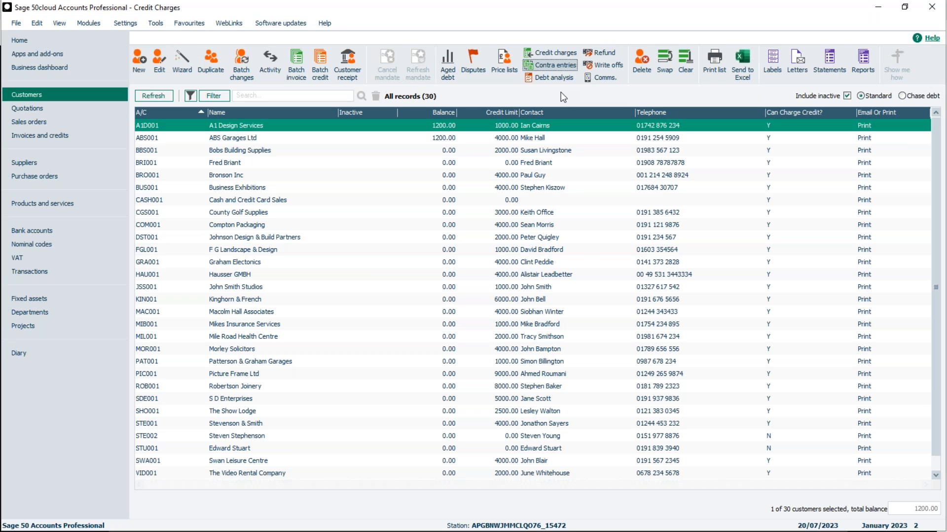
key(alt)
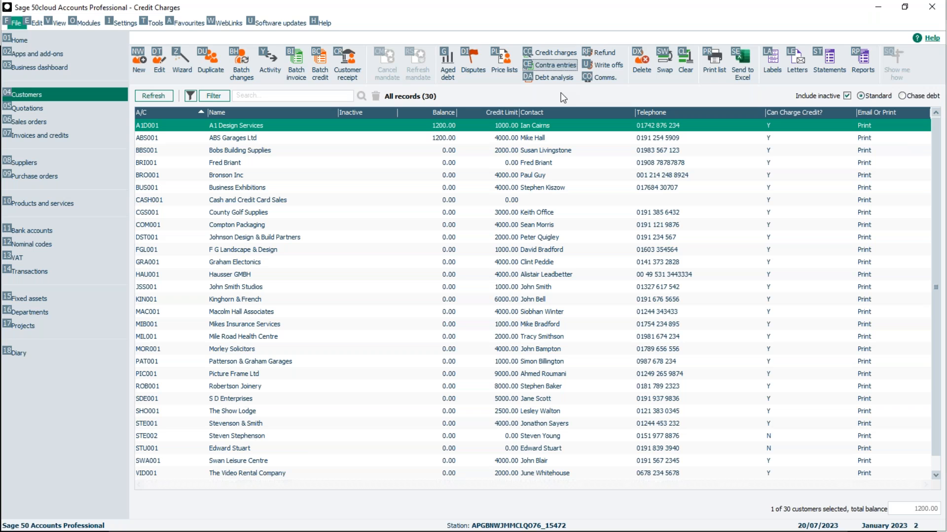
key(alt)
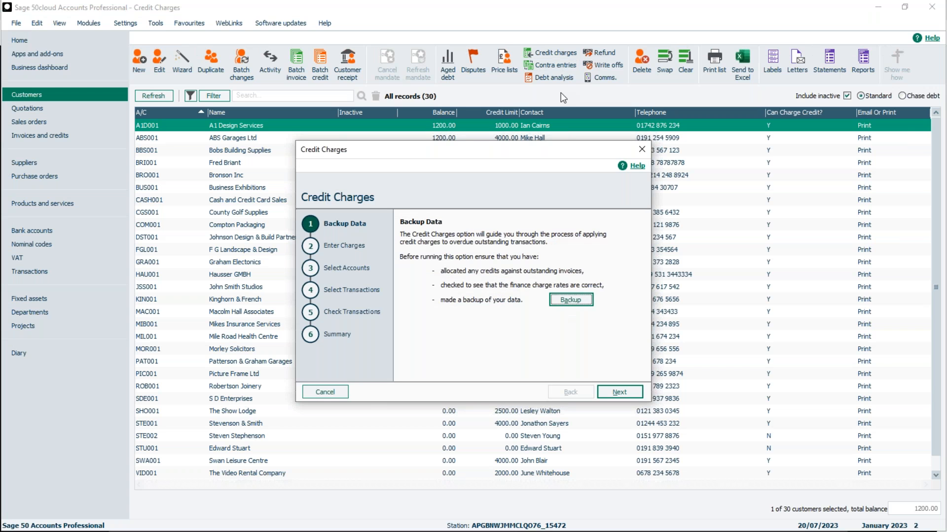
click(638, 152)
click(465, 301)
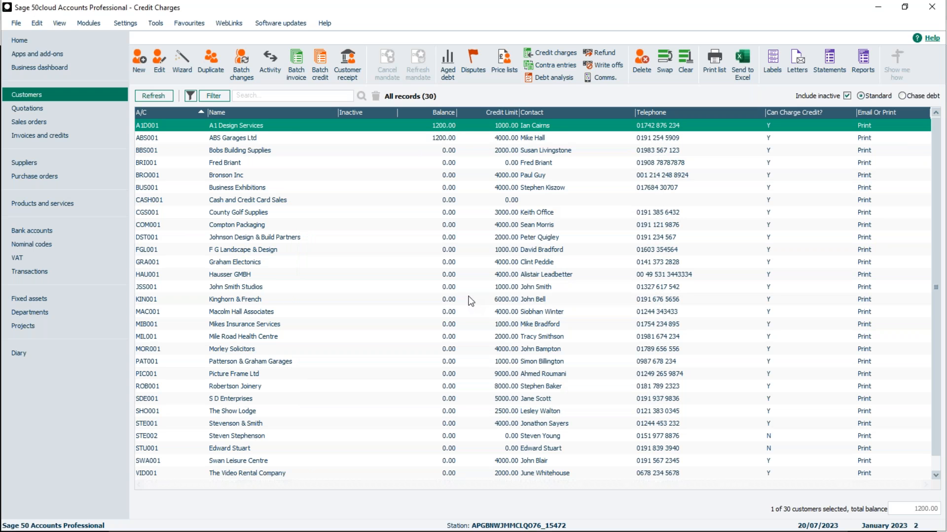
Open a batch customer invoice, clear its form and close it without saving
key(alt)
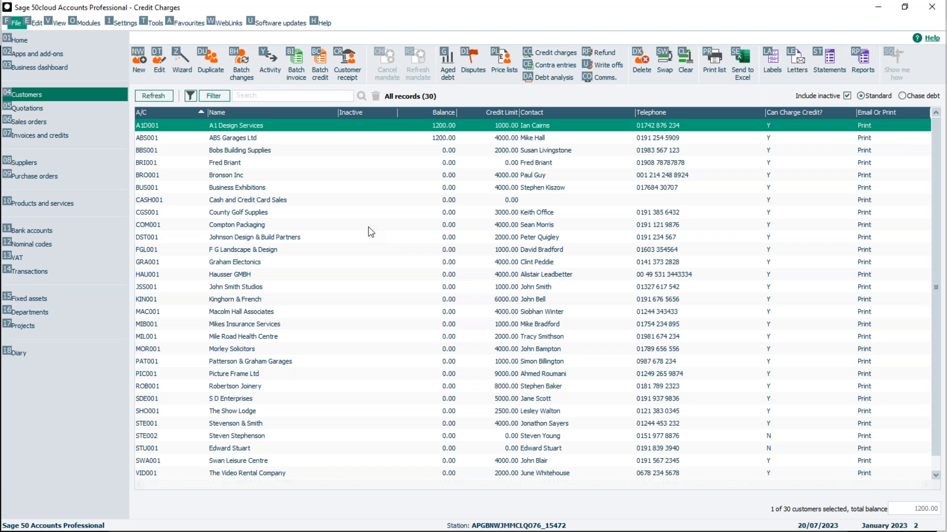
key(alt)
key(i)
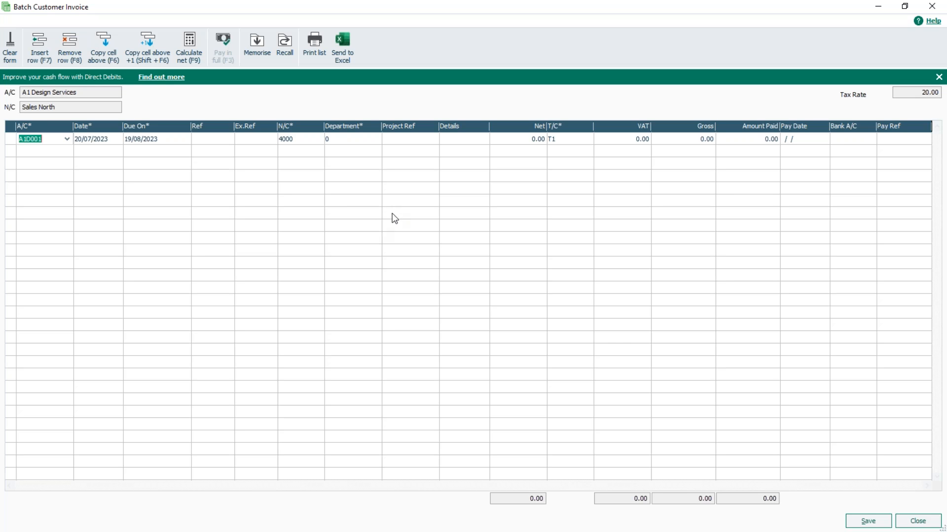
click(12, 52)
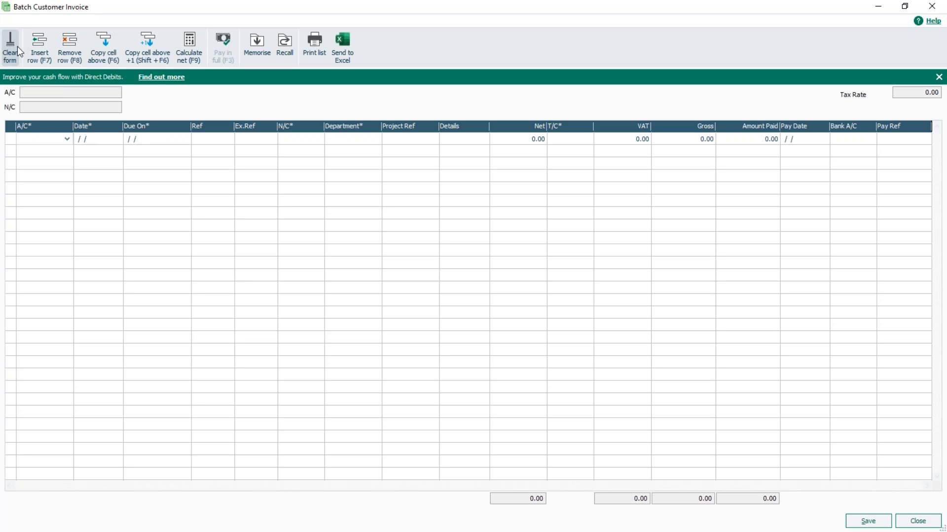
click(910, 521)
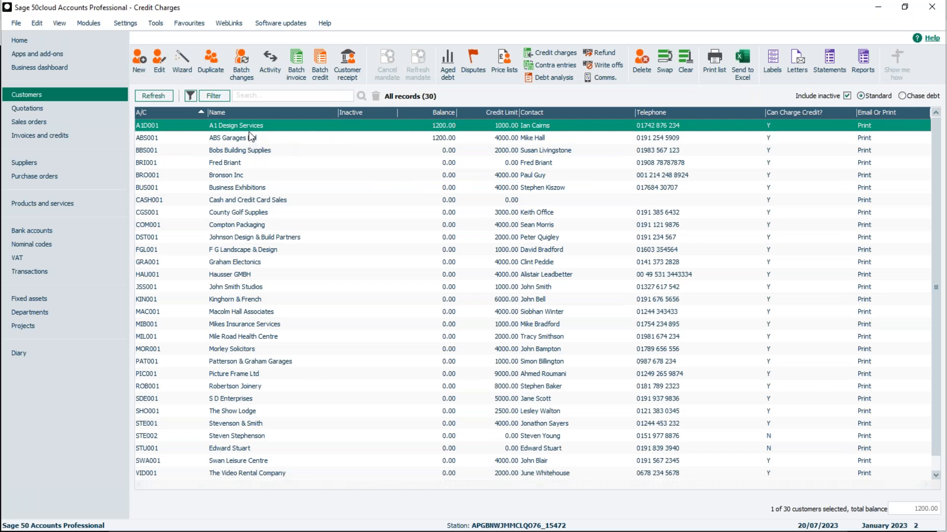
Deselect A1 Design Services, start the Credit Charges wizard and proceed to account selection, keeping date 20/07/2023, department 1 and disputed items excluded
click(250, 126)
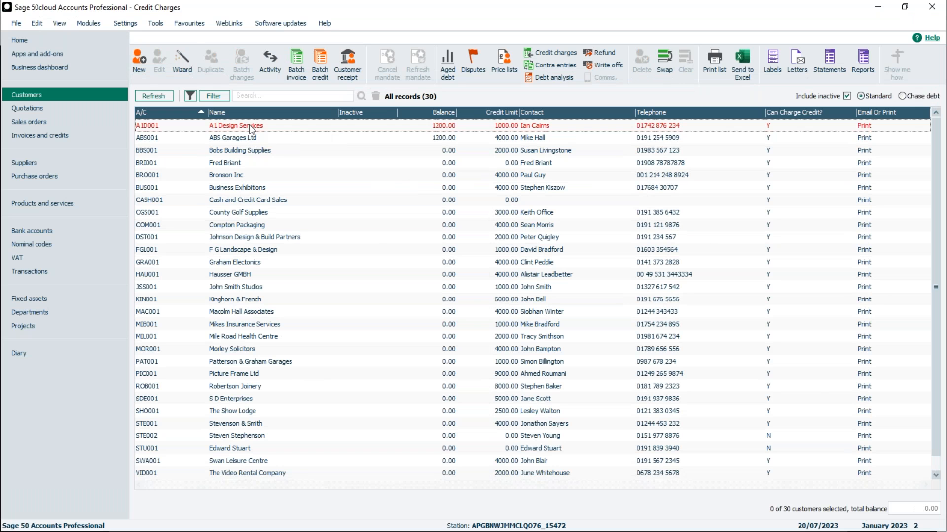
click(556, 51)
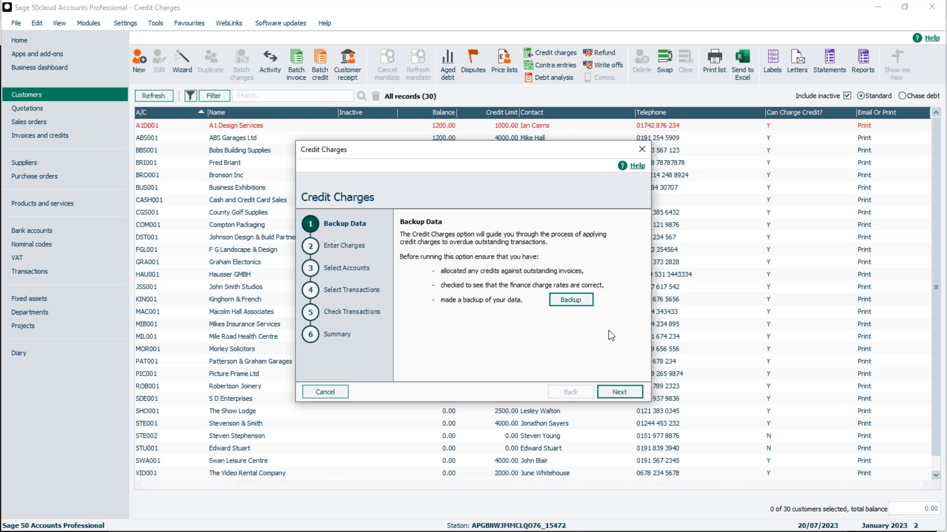
click(619, 392)
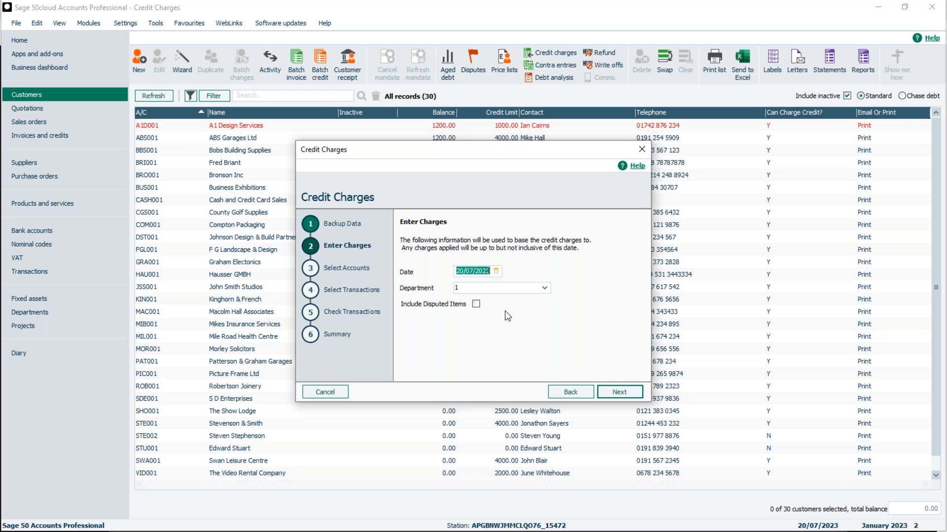
click(619, 392)
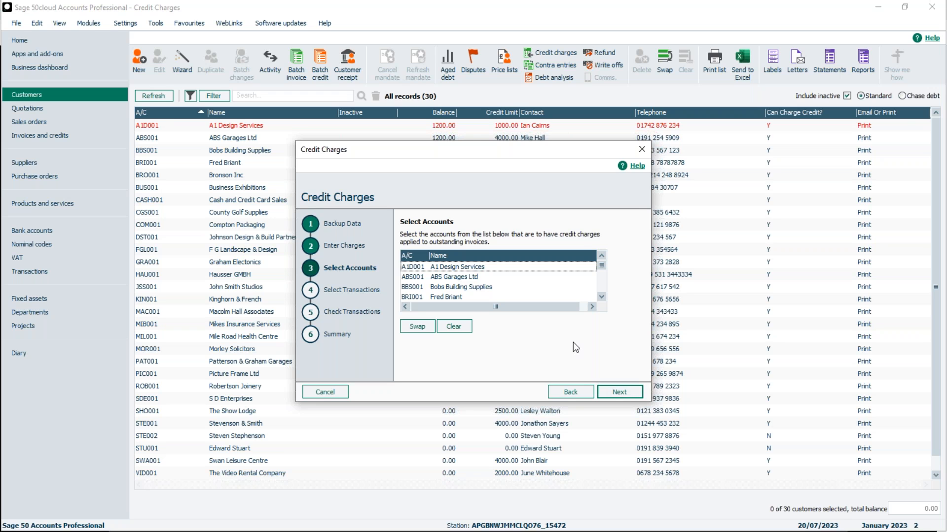
Post the credit charge for A1 Design Services on overdue sales transaction 123, preview the posting summary and close it
click(451, 267)
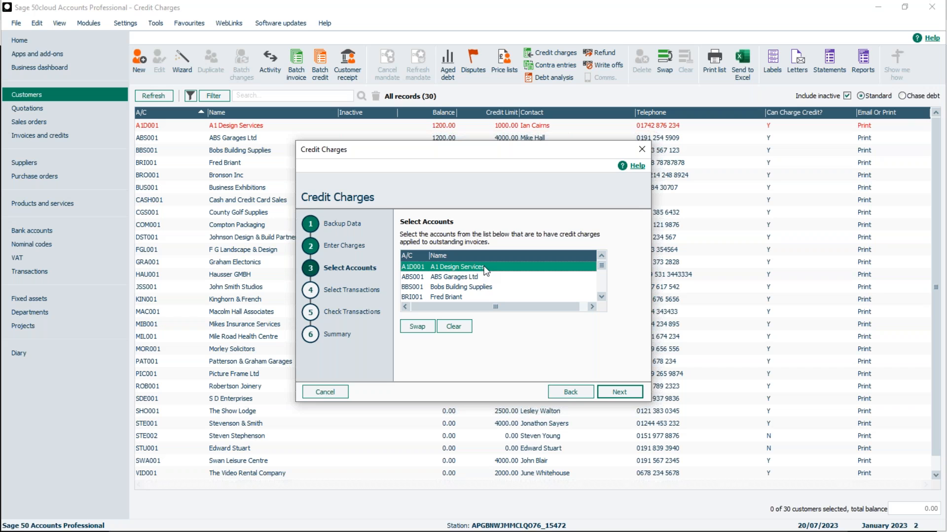
click(620, 392)
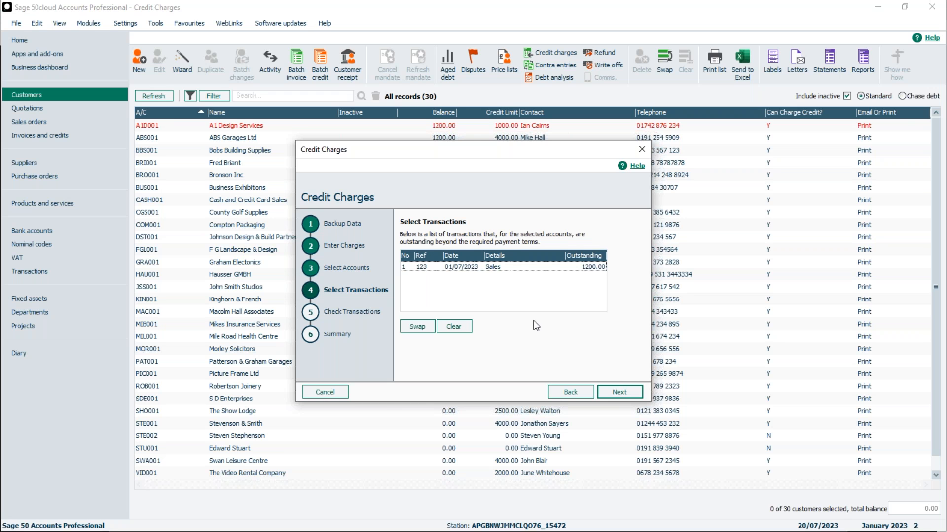
click(481, 269)
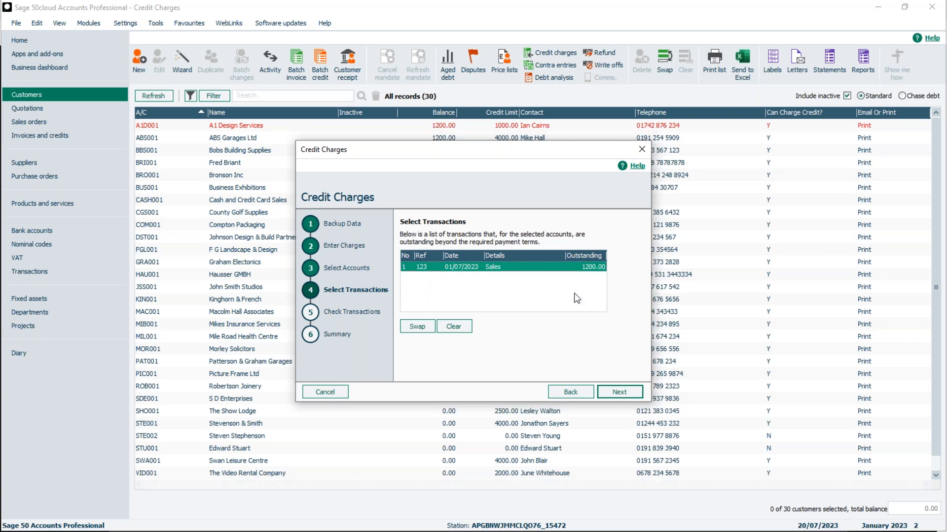
click(622, 392)
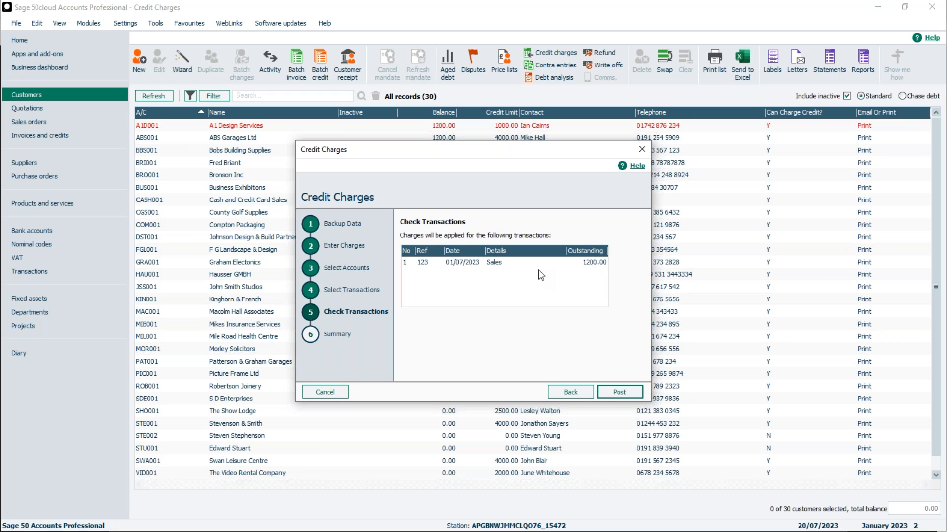
click(618, 392)
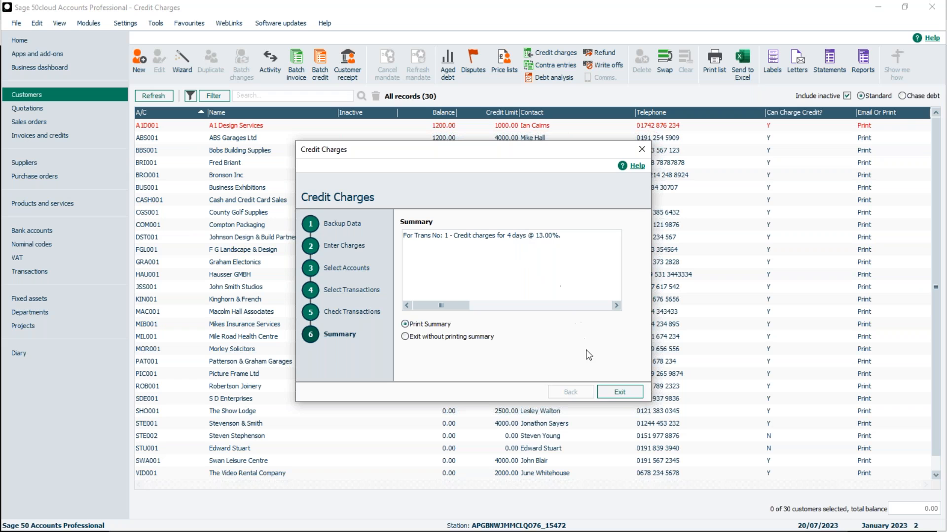
click(619, 392)
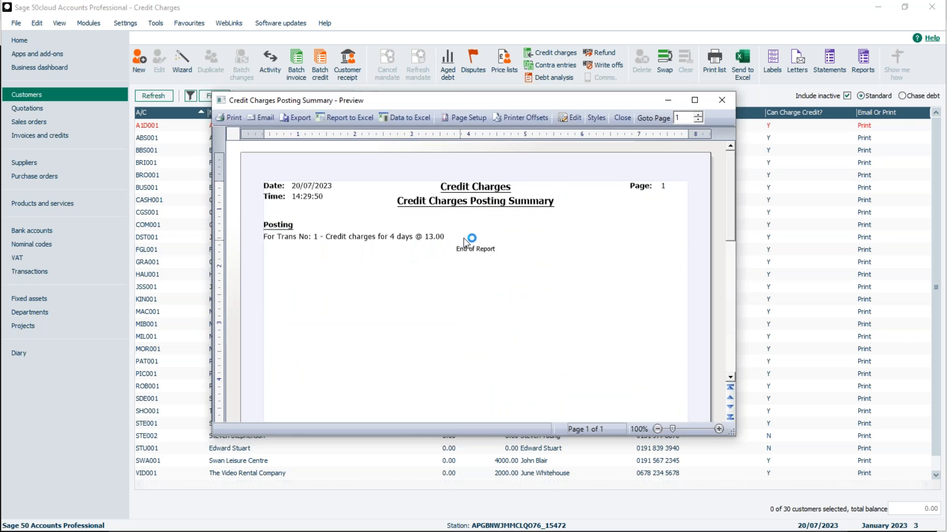
click(622, 118)
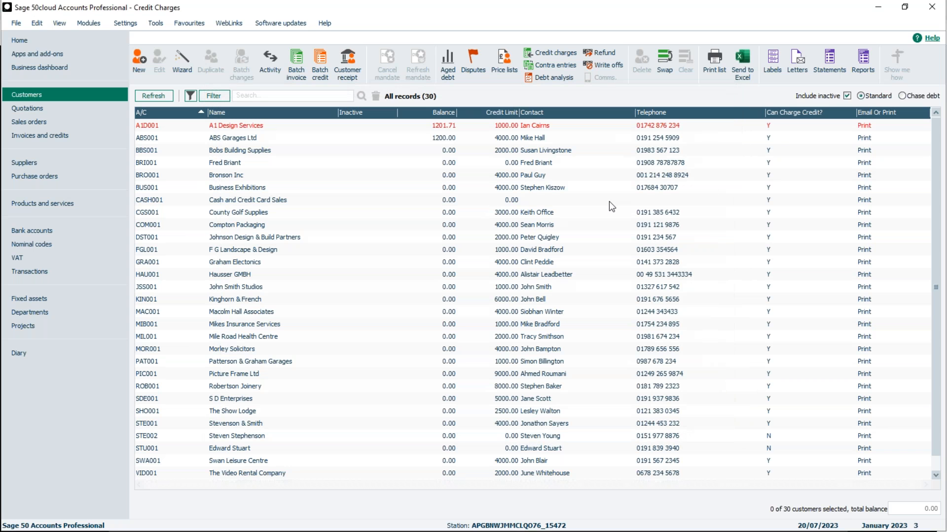
click(453, 127)
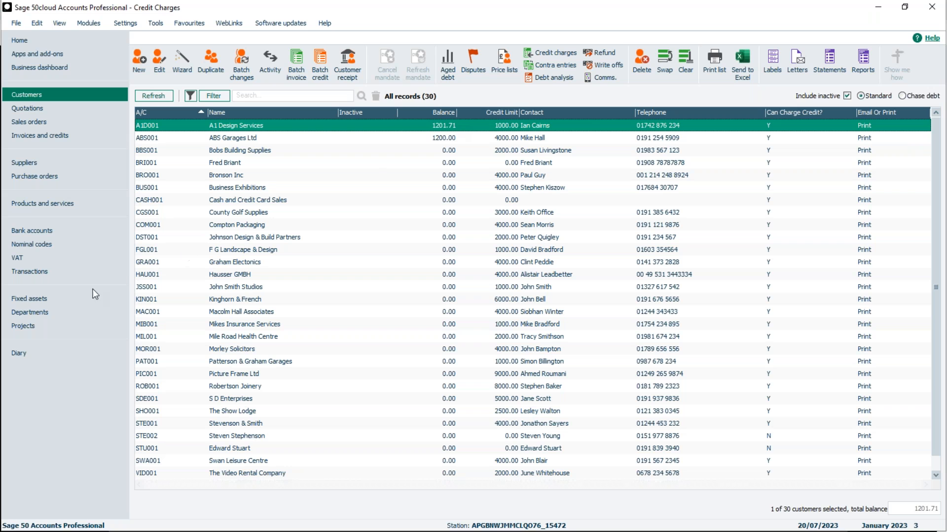
click(417, 178)
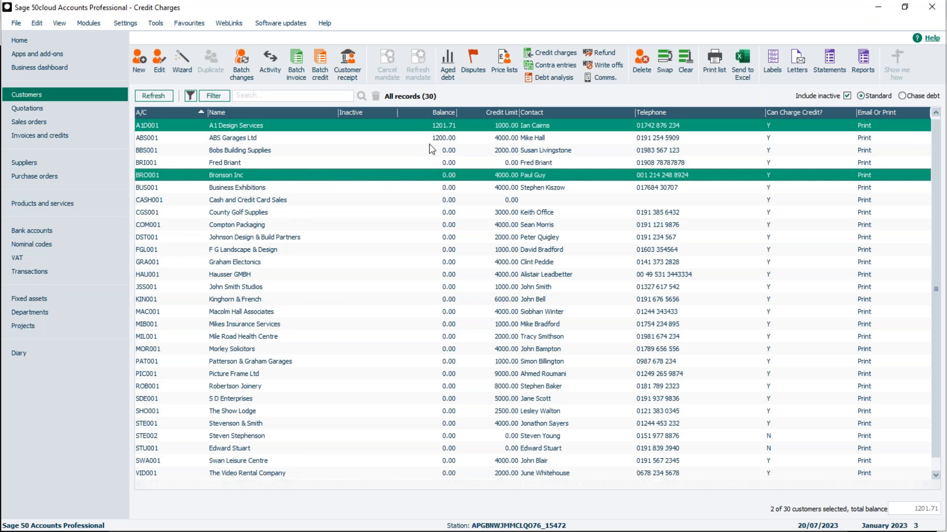
click(429, 127)
click(425, 176)
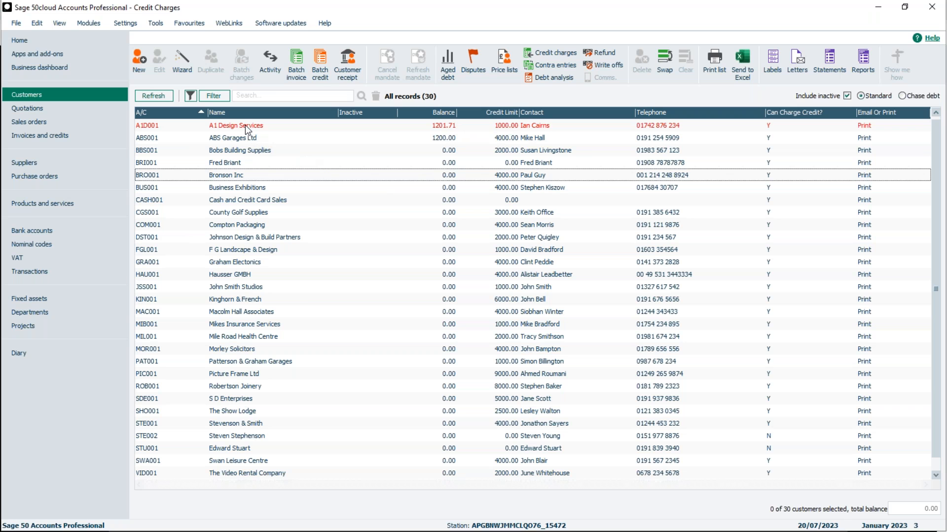
Show the transactions list, examine the charge date and interest rate of sales invoice 123 for A1D001, and close its details
click(31, 271)
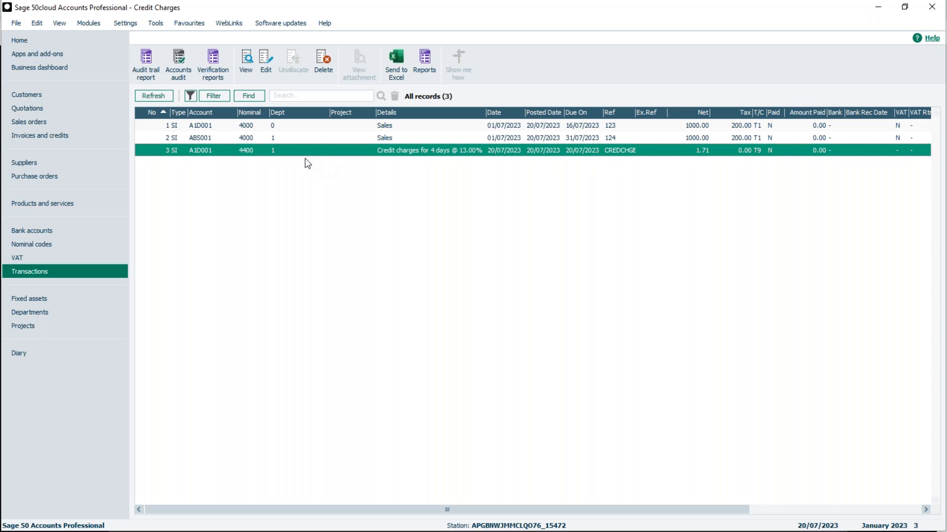
click(242, 128)
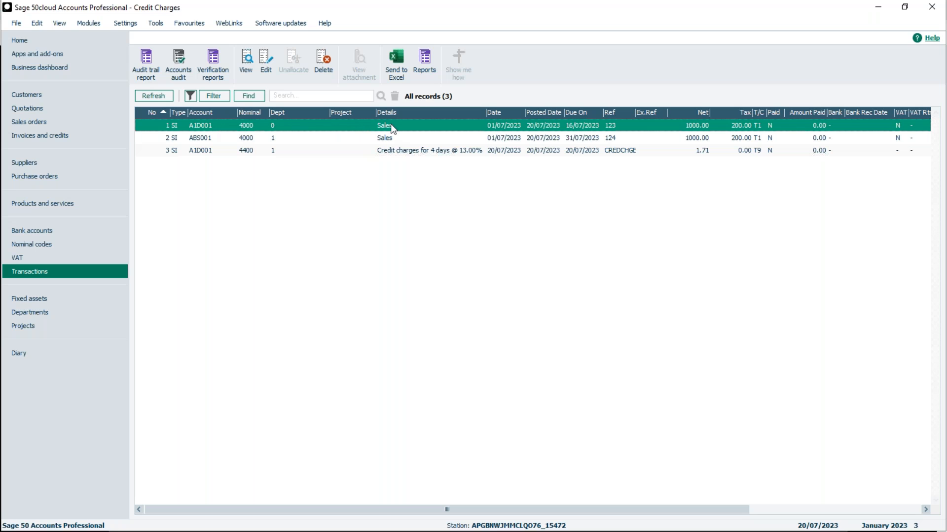
click(267, 64)
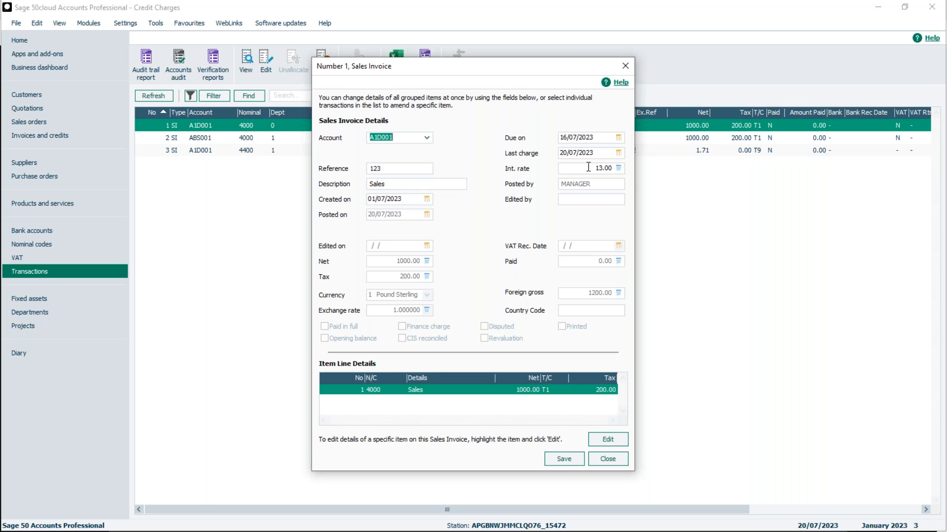
click(608, 459)
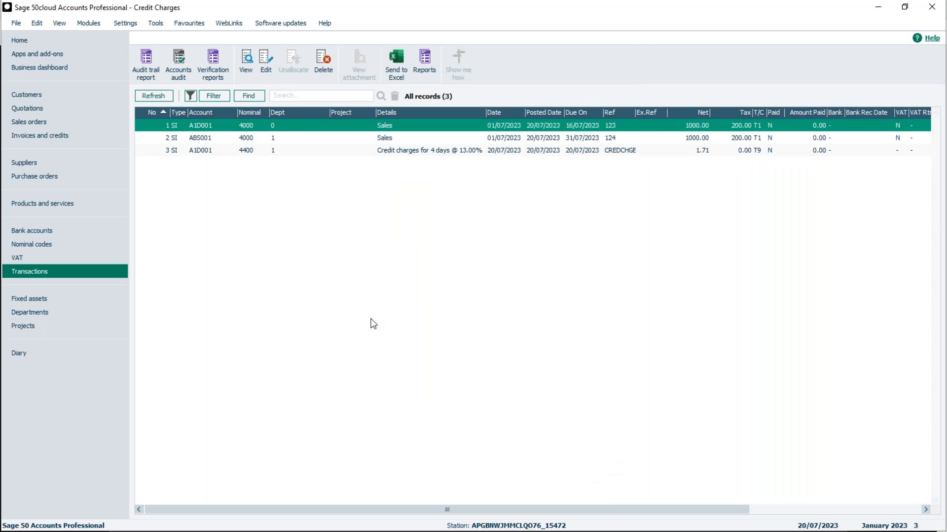
Highlight the CREDCHGE transaction, reopen the details of A1D001's original sales invoice for review and close them without saving
click(250, 156)
click(251, 156)
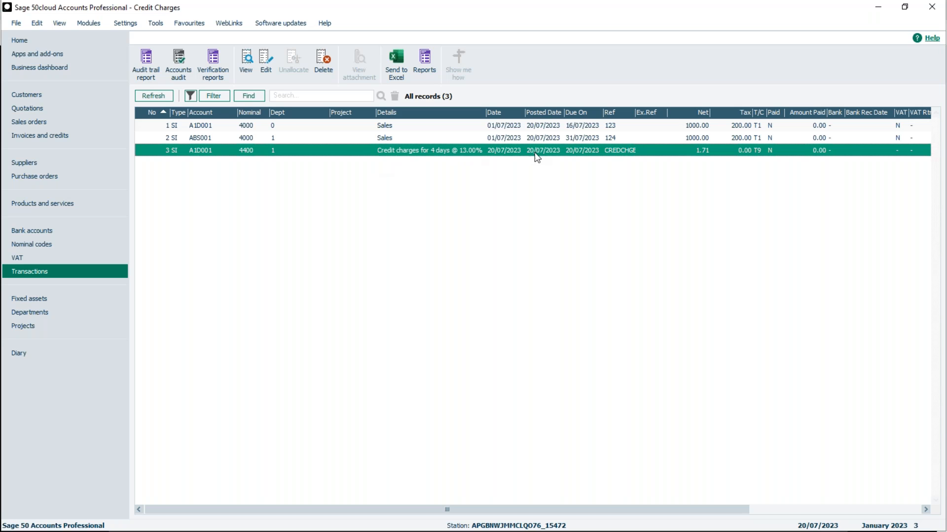
click(287, 130)
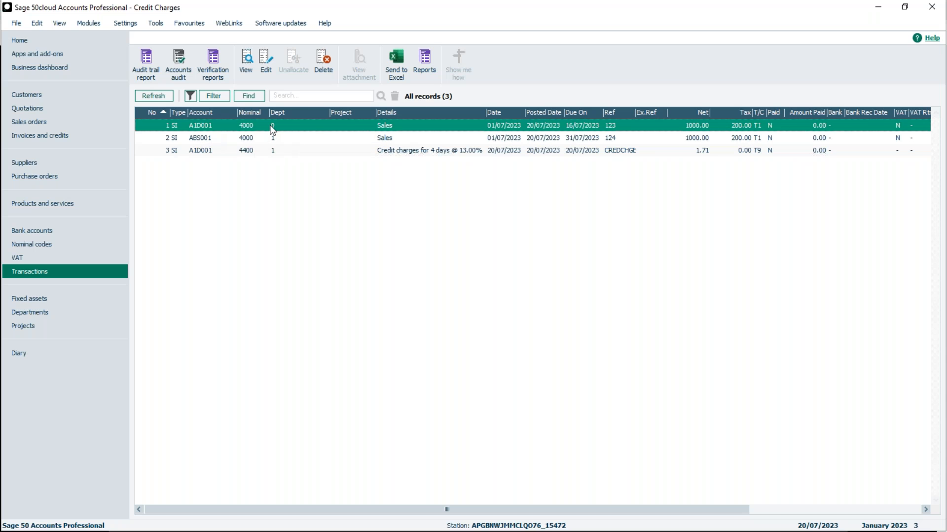
click(261, 61)
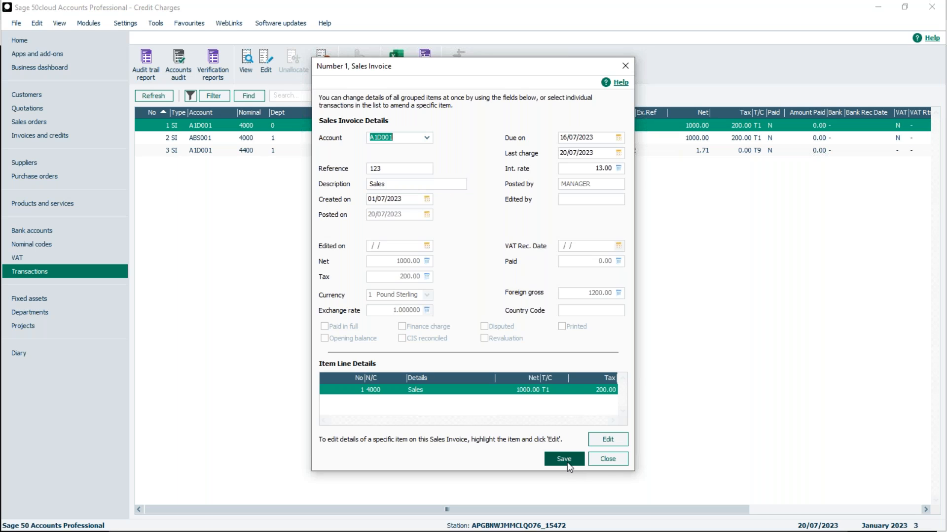
click(623, 457)
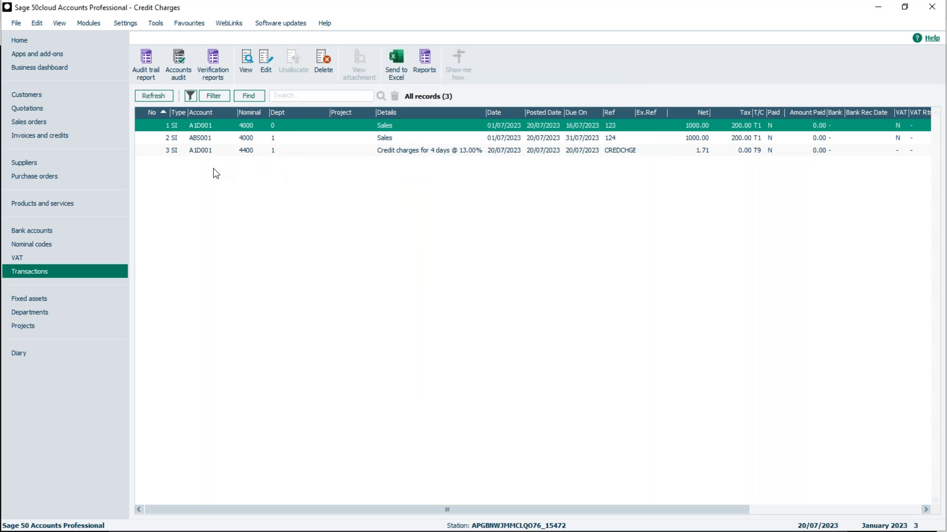
Check the Credit Charges wizard for overdue transactions of customer ABS Garages Ltd, keeping date 20/07/2023 and department 1, and cancel the wizard
click(28, 94)
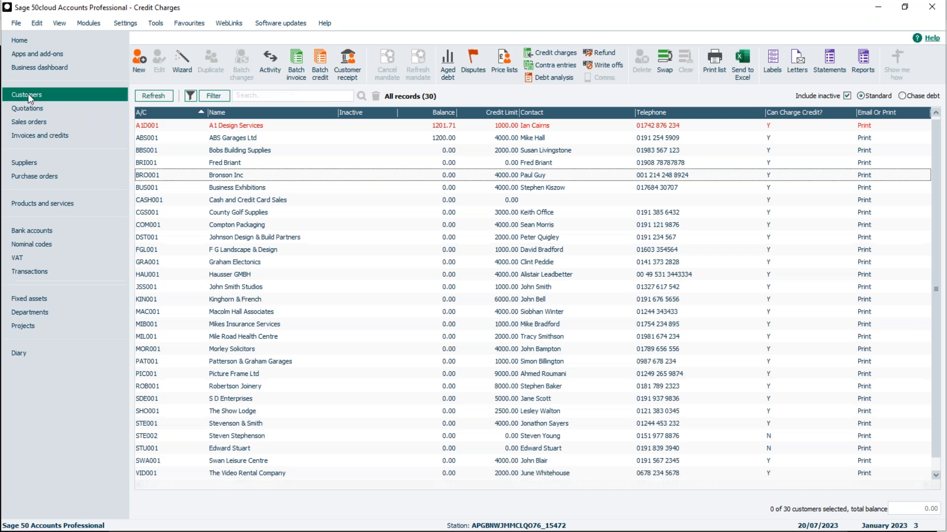
click(221, 141)
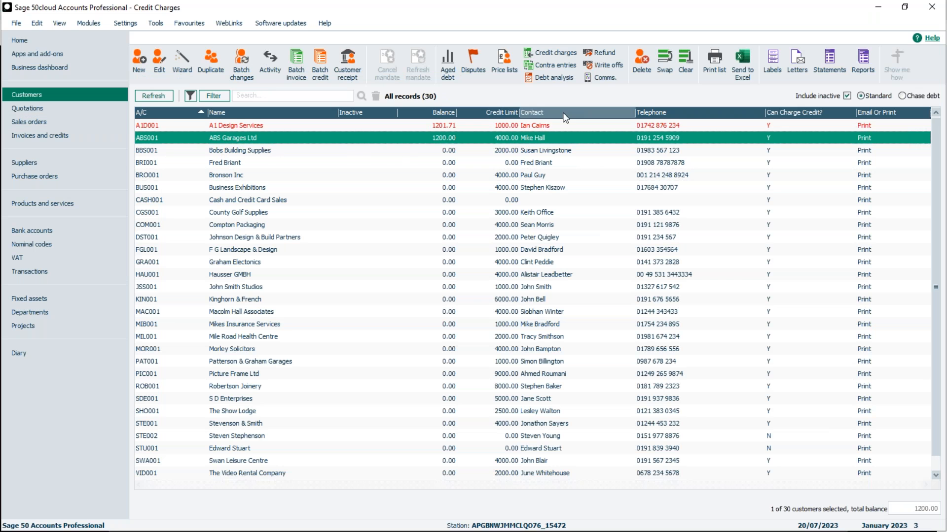
click(557, 52)
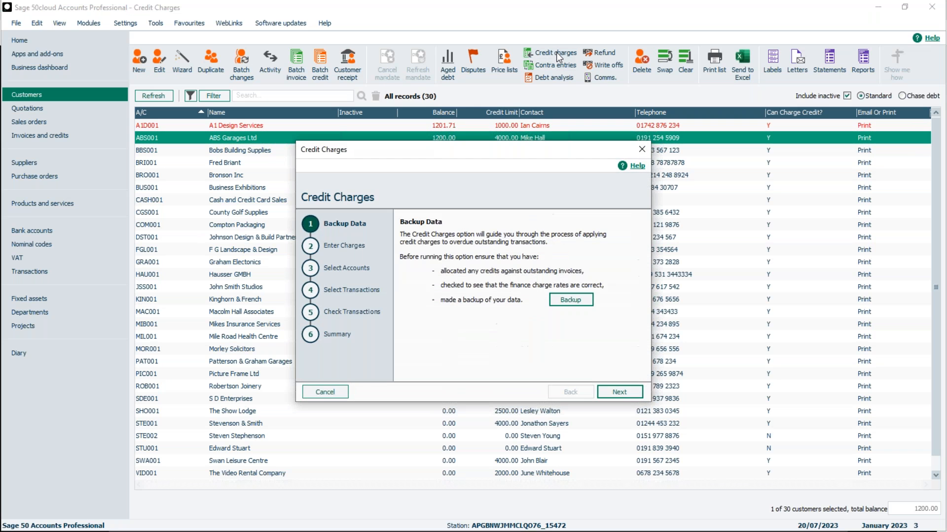
click(619, 392)
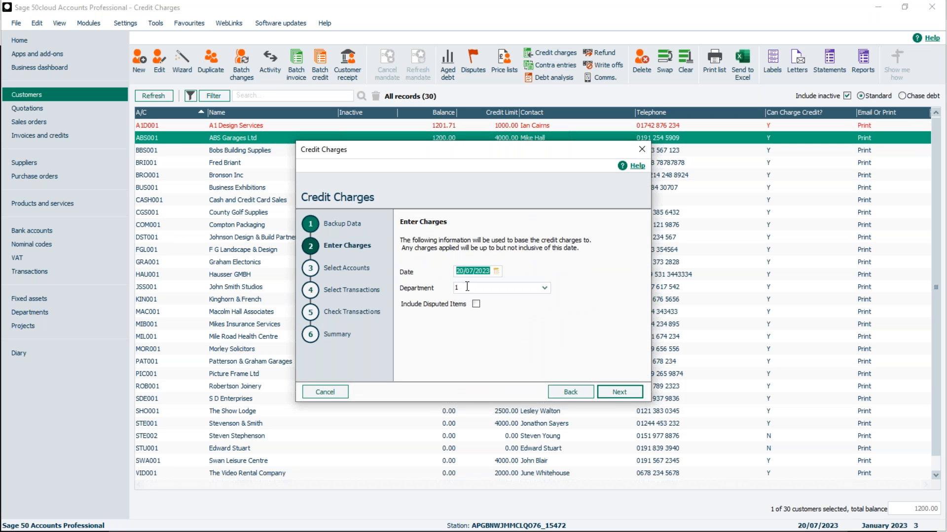
click(615, 391)
click(448, 276)
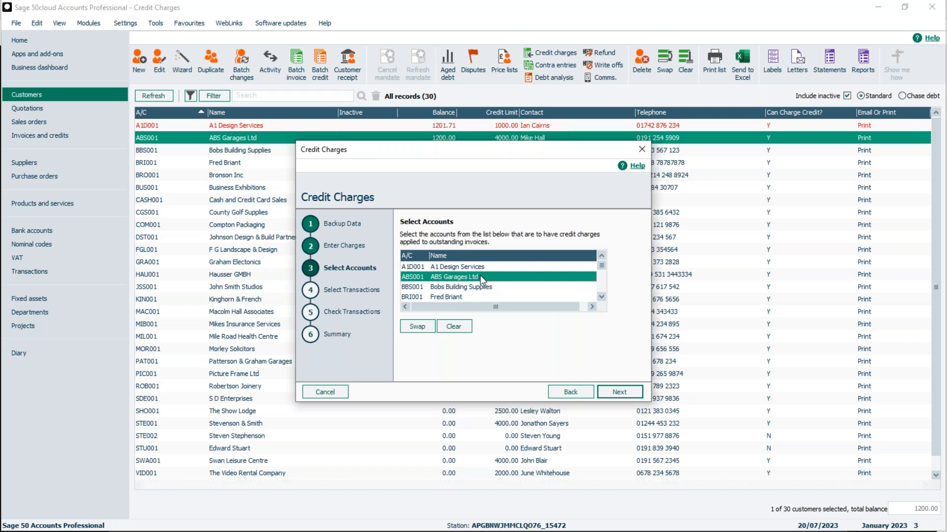
click(617, 390)
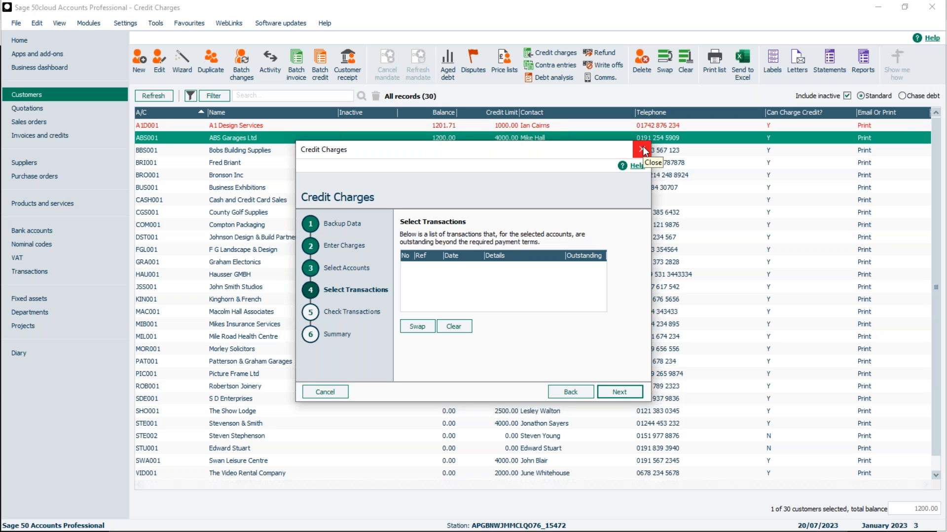
click(326, 392)
click(466, 304)
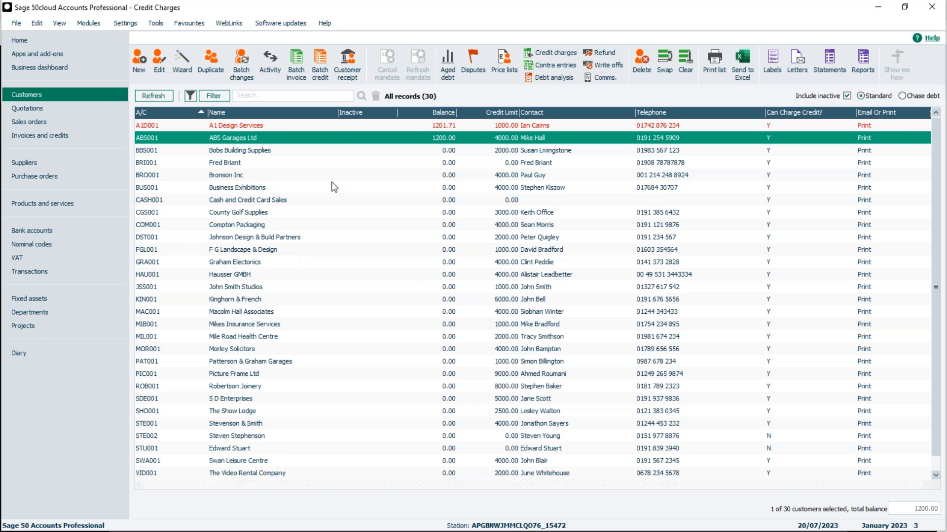
Start a batch invoice for only Bobs Building Supplies, dated 01/07/2023 and due on 11/07/2023
click(230, 151)
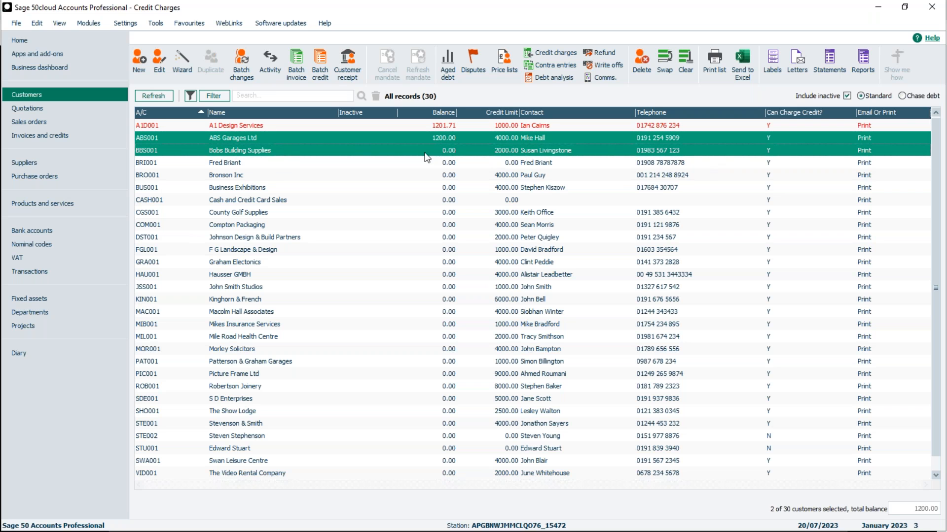
click(365, 138)
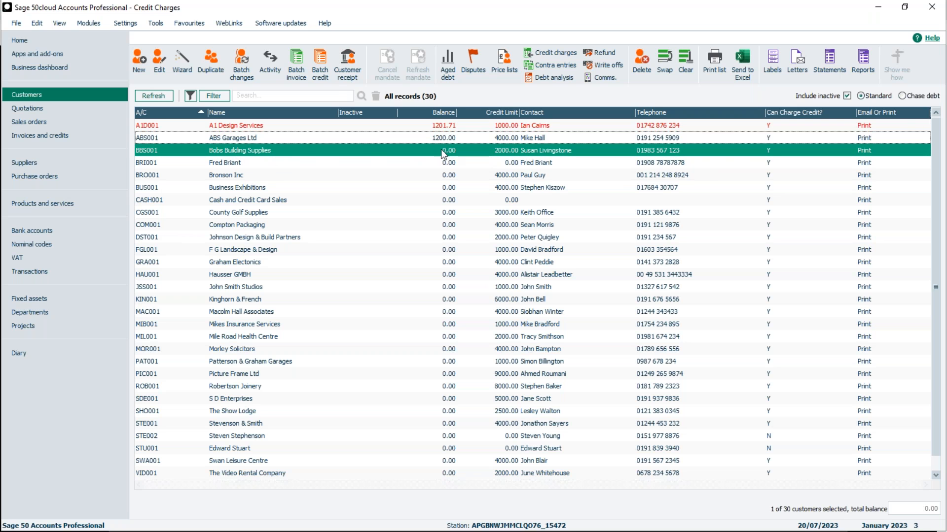
click(295, 70)
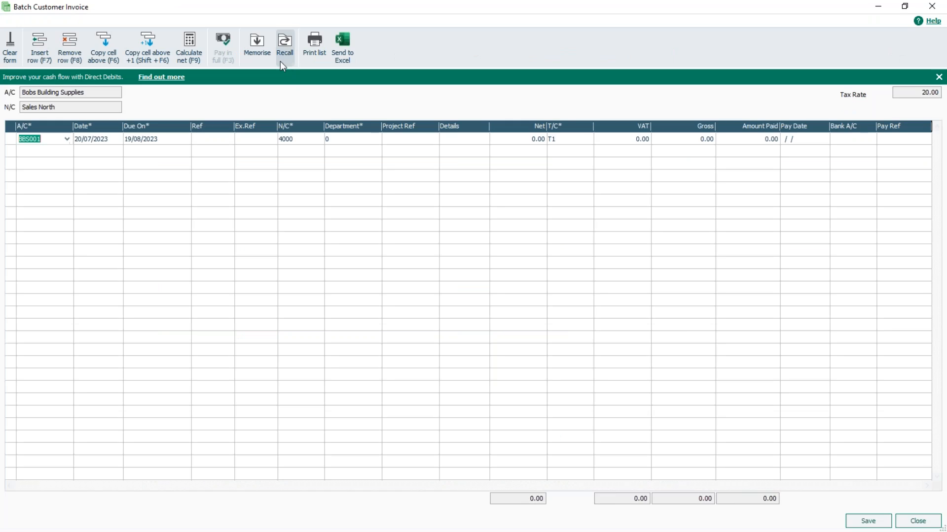
click(102, 138)
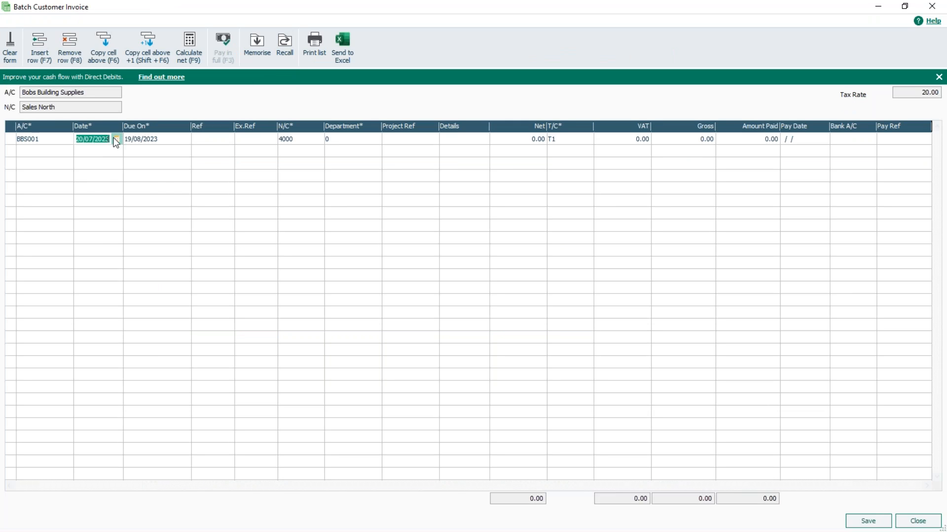
click(117, 140)
click(177, 176)
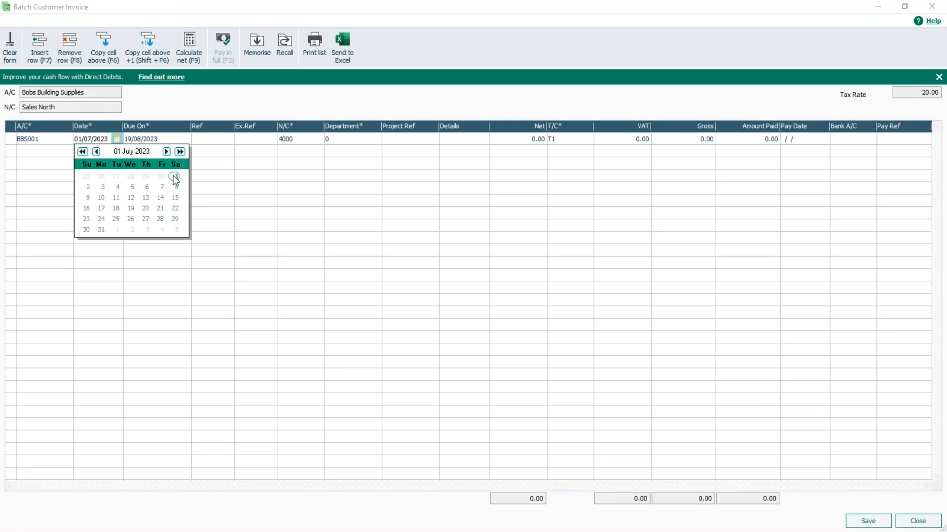
key(Tab)
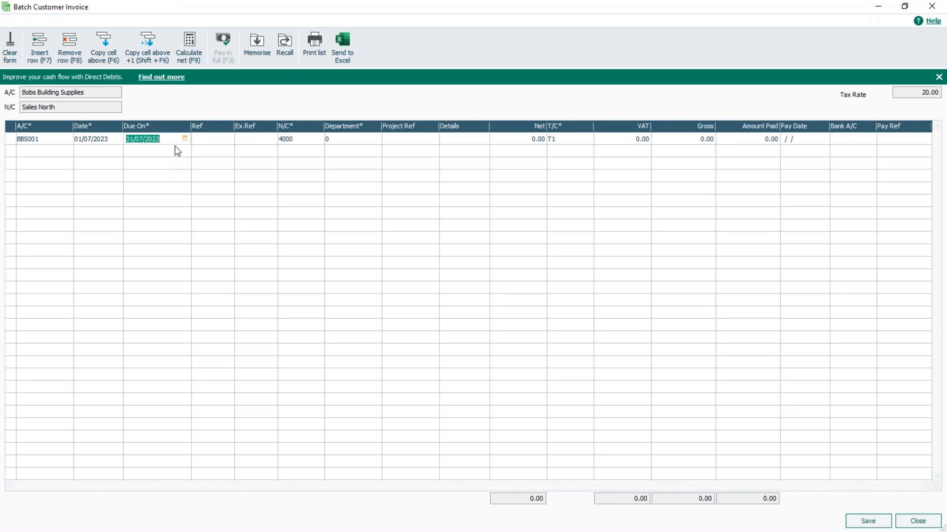
click(185, 139)
click(166, 197)
click(226, 144)
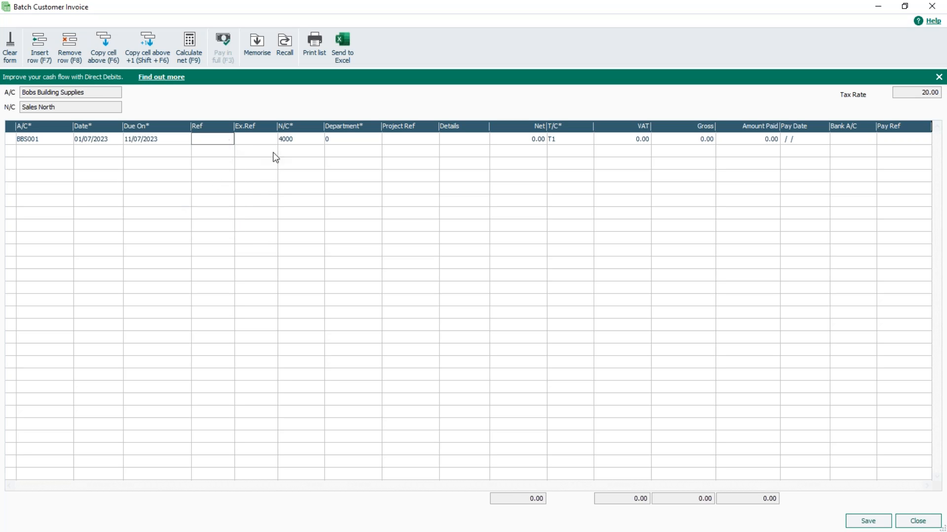
Fill in the BBS001 invoice line with reference 126, details Sales and net amount 1000, keeping nominal code 4000 and department 0
text(126)
key(Tab)
key(Tab)
key(Tab)
key(Tab)
key(Tab)
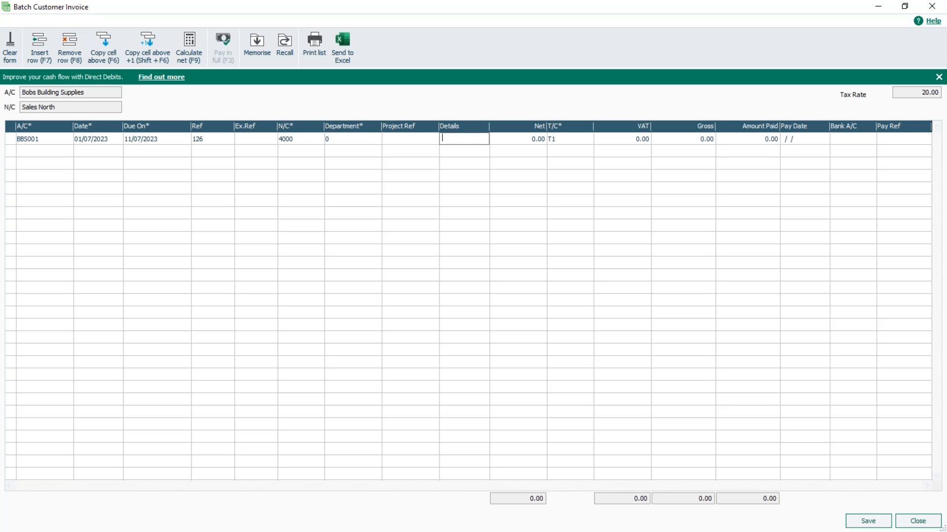
text(Sales)
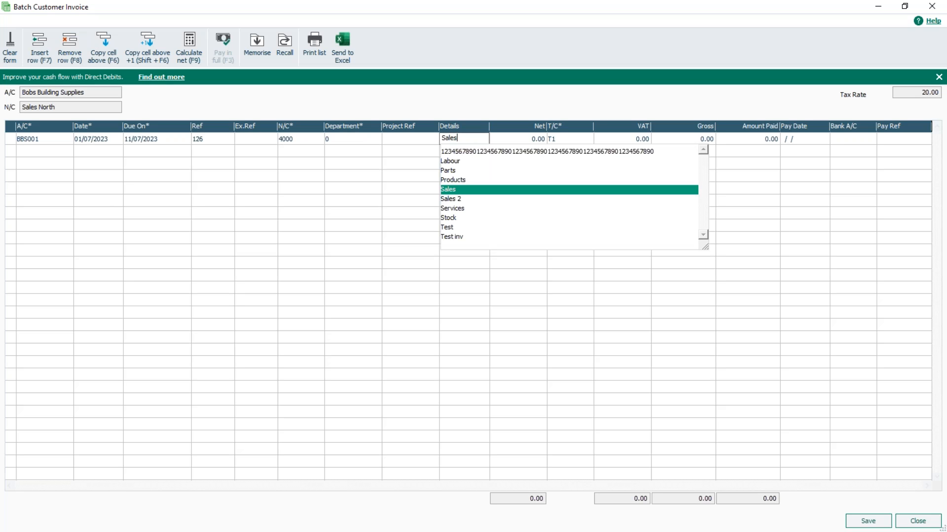
key(Tab)
text(1000)
key(Tab)
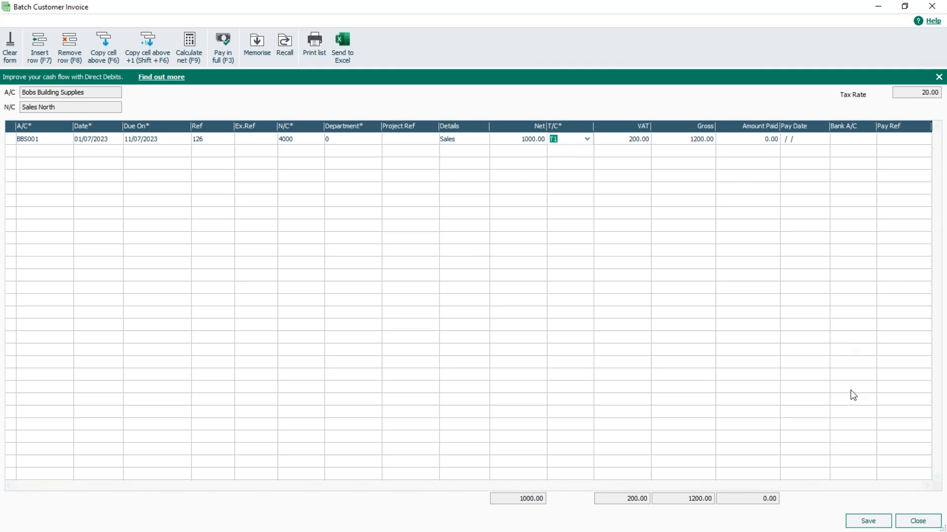
Save the batch invoice for Bobs Building Supplies with tax code T1 and close the batch invoice form
click(867, 521)
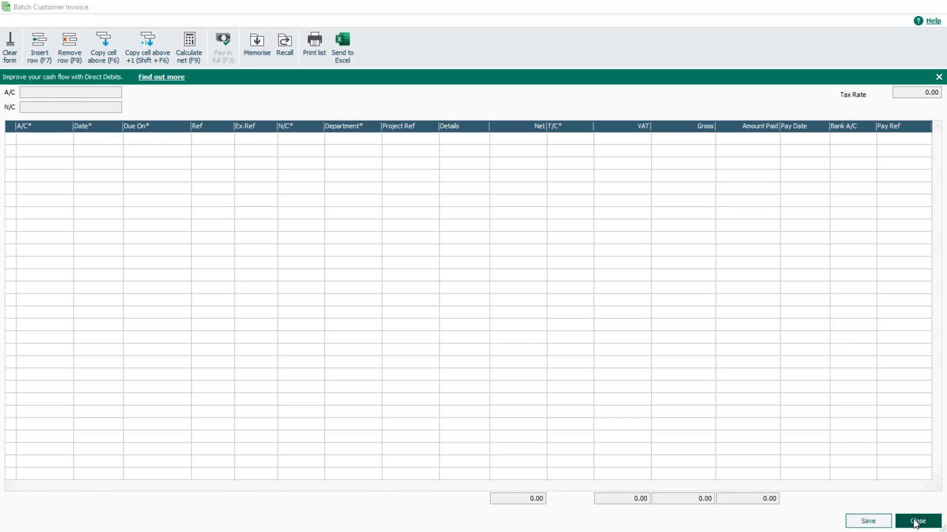
click(917, 521)
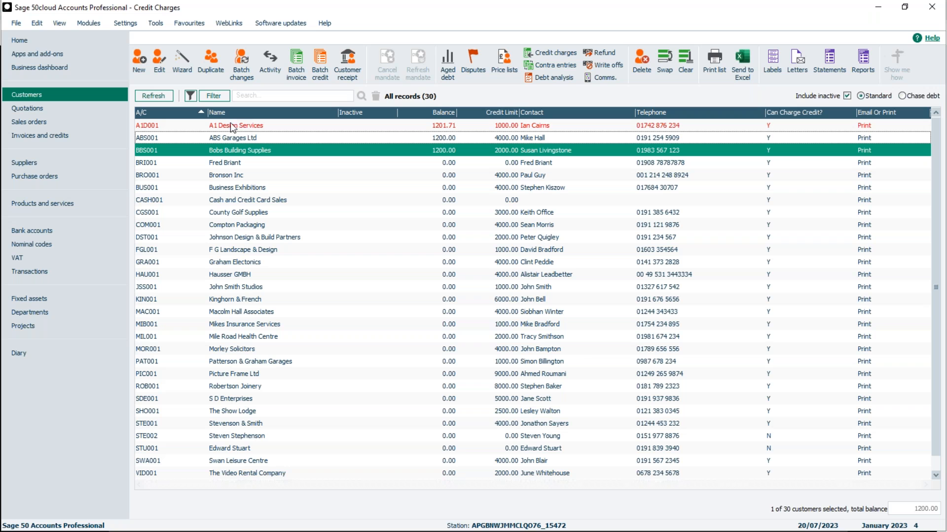
Turn off Can charge credit in the credit control settings of Bobs Building Supplies, then save and close the customer record
double_click(230, 151)
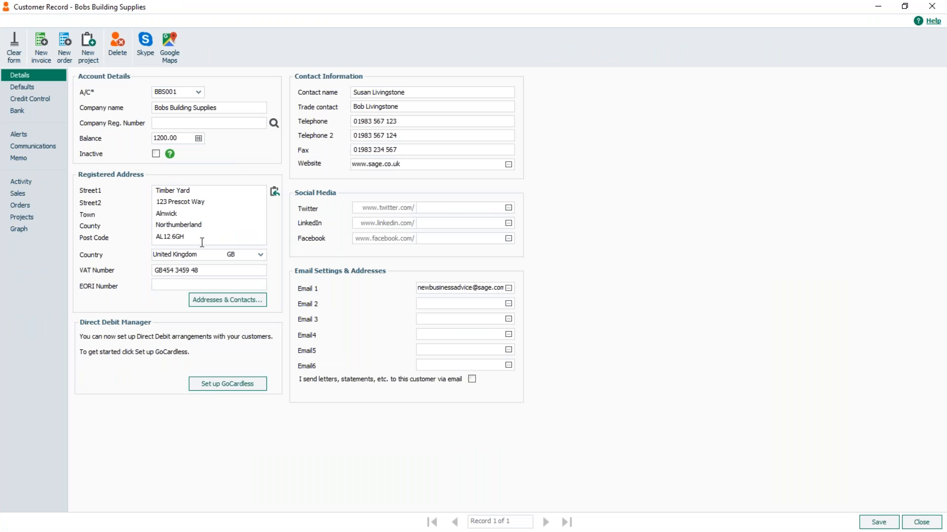
click(30, 99)
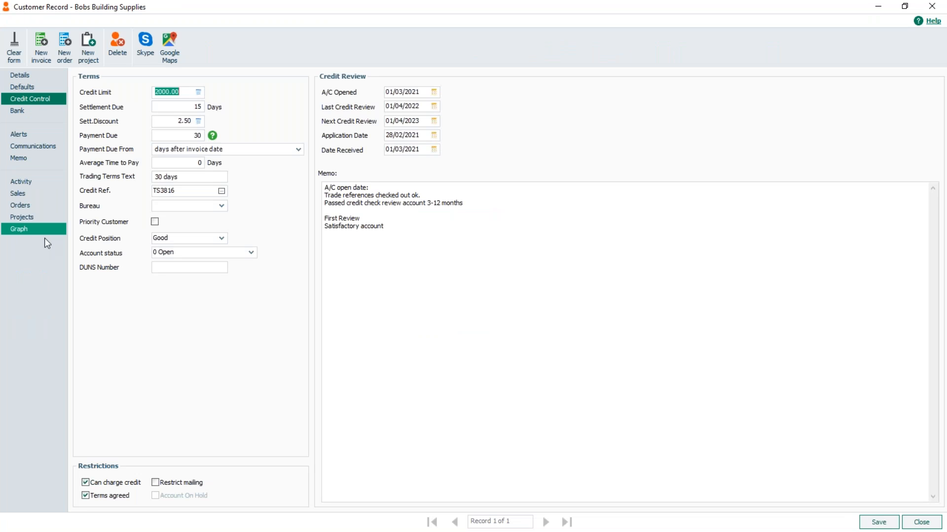
click(85, 482)
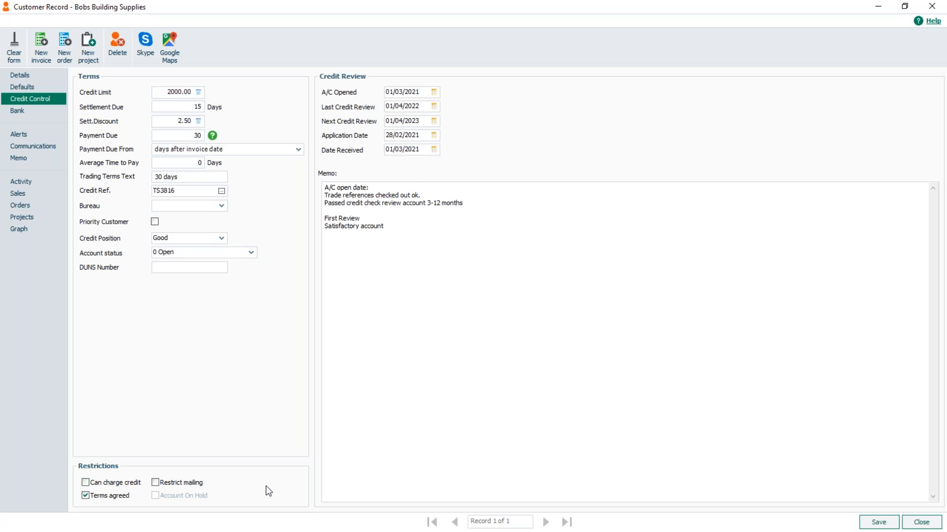
click(878, 522)
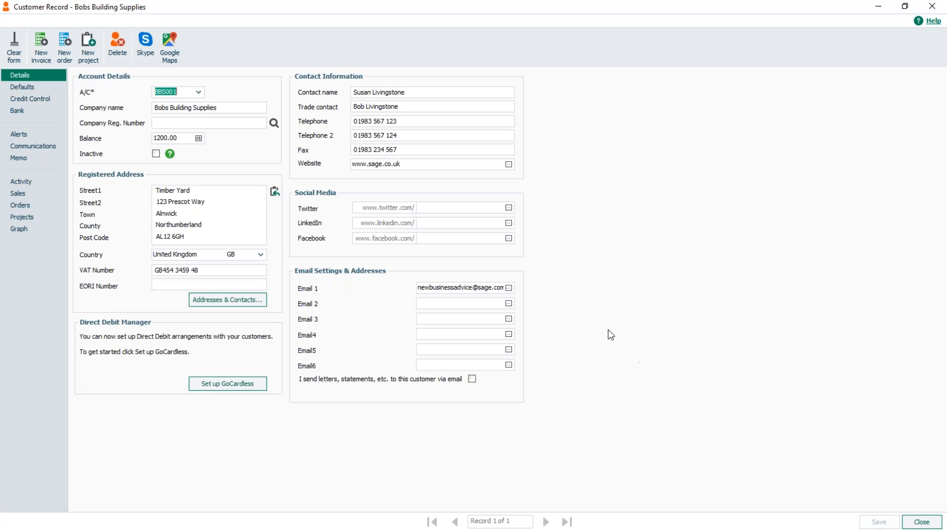
click(921, 522)
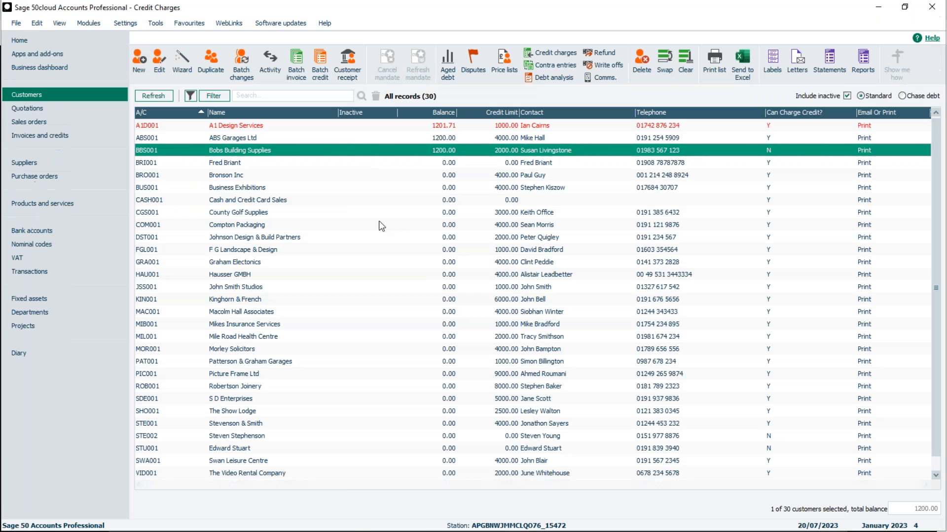
Check the Credit Charges wizard's account list for Bobs Building Supplies, keeping date 20/07/2023 and department 1, and cancel the wizard
click(562, 52)
click(618, 394)
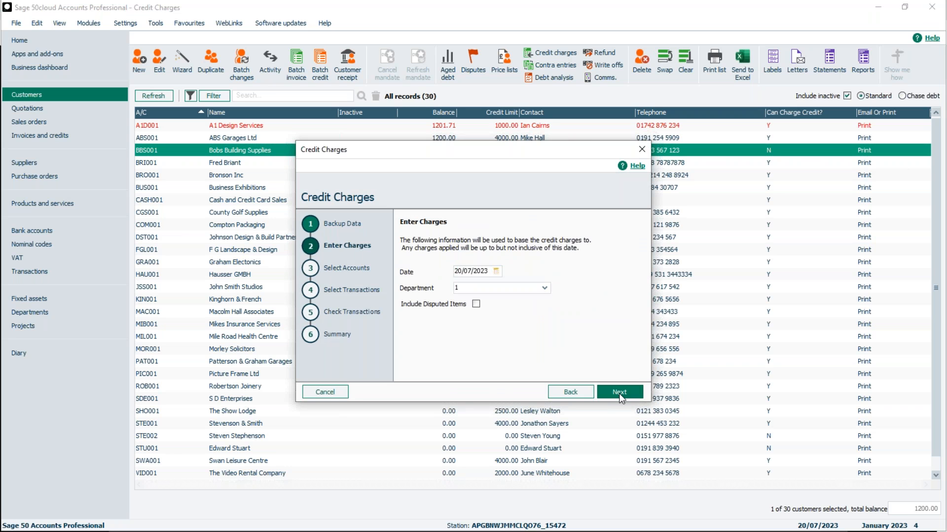
click(619, 395)
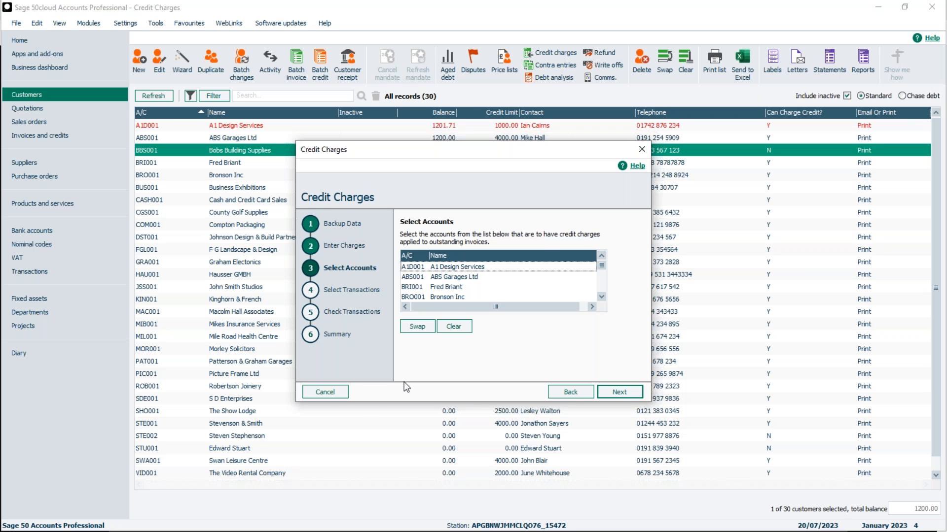
click(333, 396)
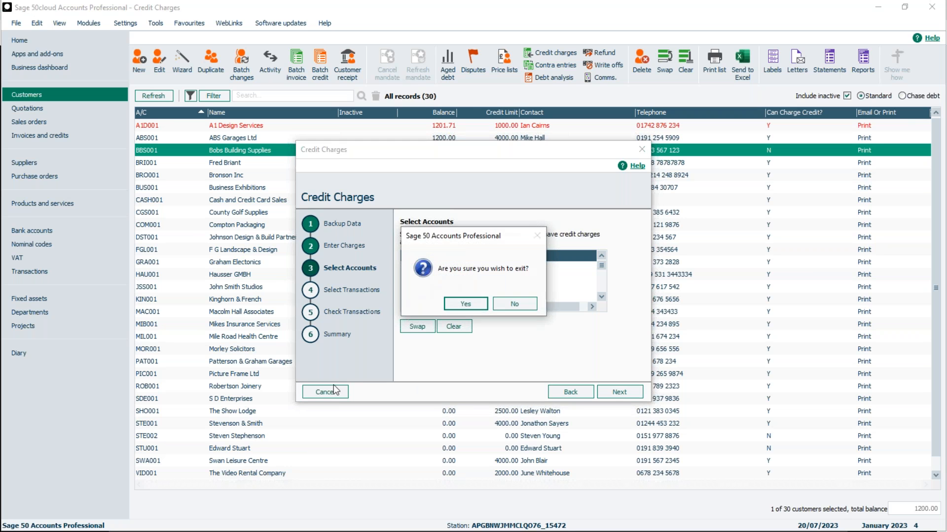
click(457, 306)
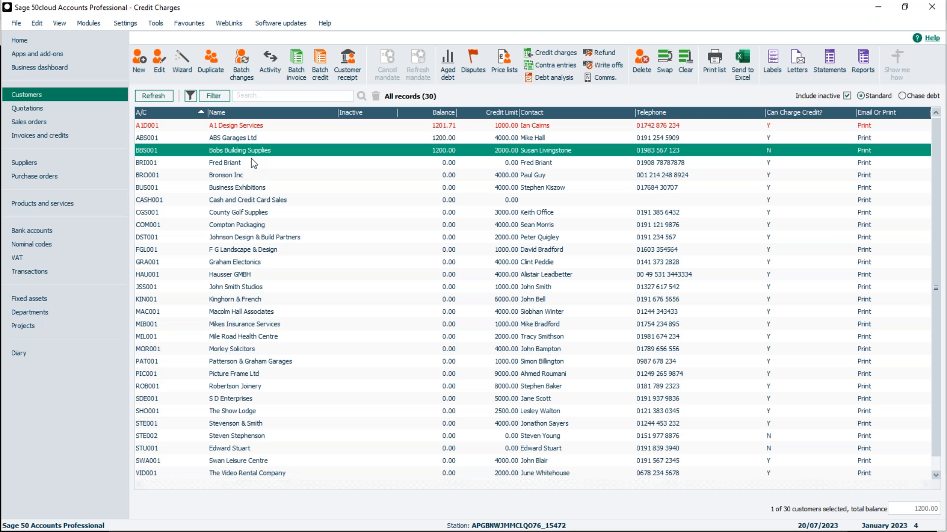
Turn Can charge credit back on in the credit control settings of Bobs Building Supplies, then save and close the record
double_click(253, 150)
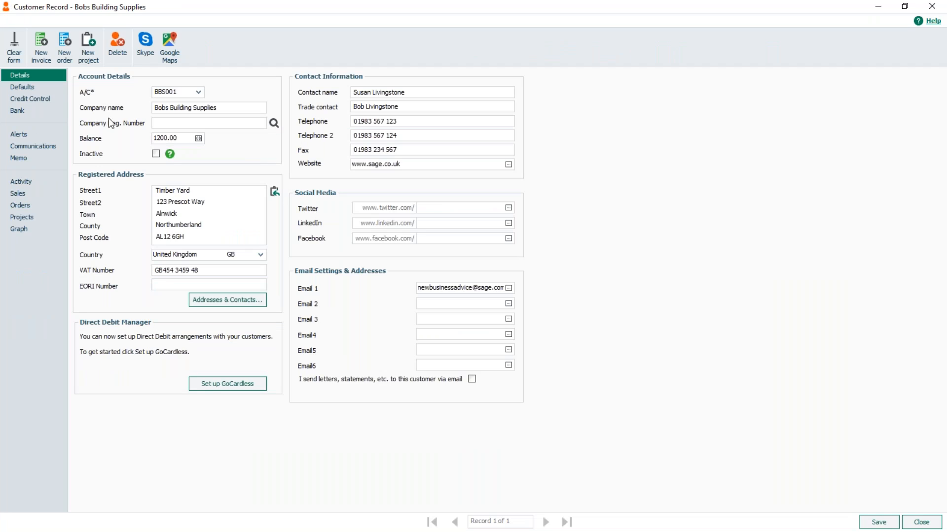
click(35, 99)
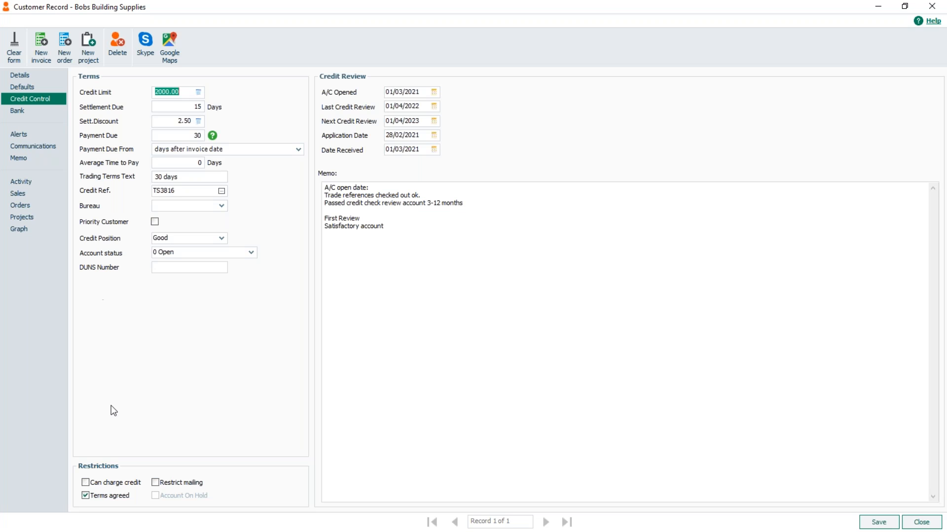
click(85, 483)
click(875, 525)
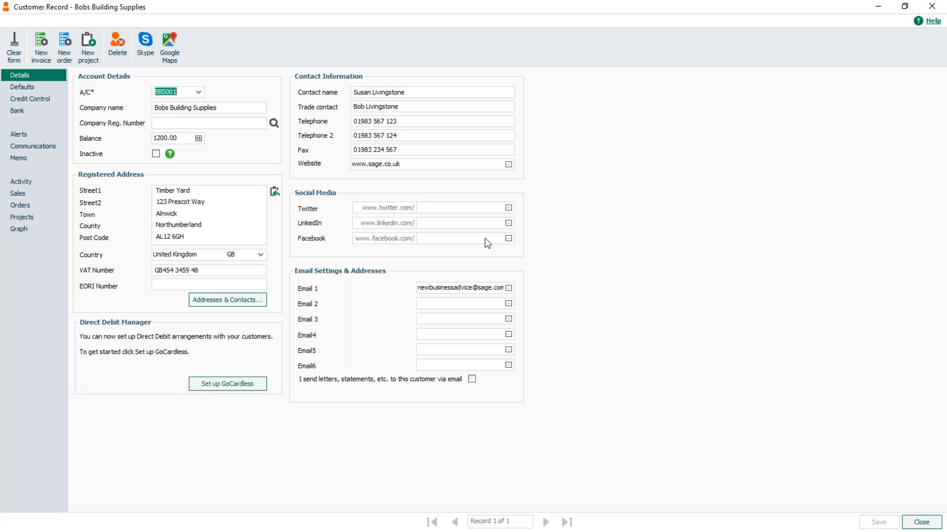
click(920, 524)
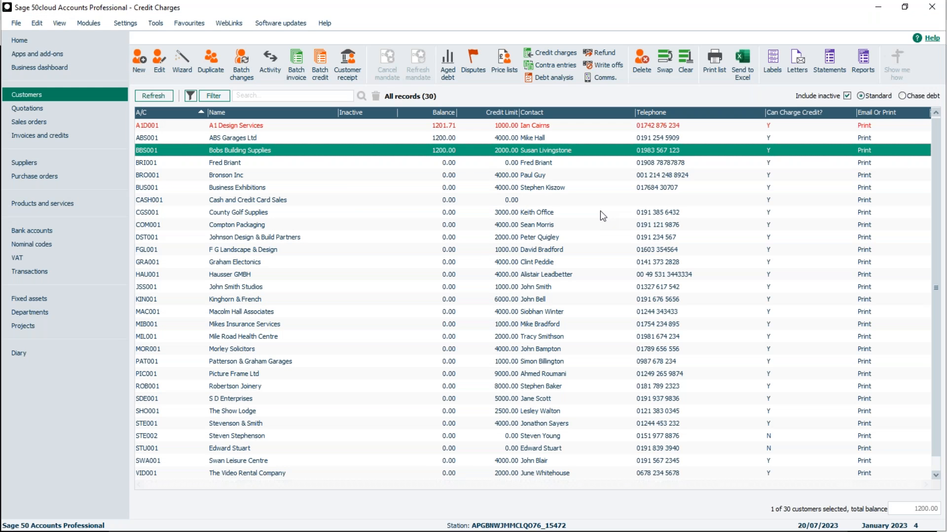
Start the Credit Charges wizard with its default charge settings and select only account BBS001, Bobs Building Supplies
click(559, 51)
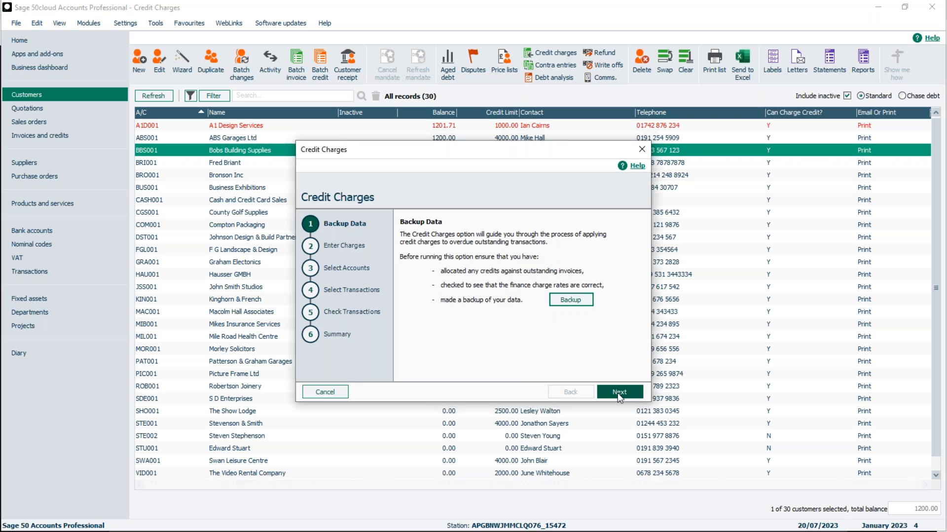
click(617, 393)
click(614, 392)
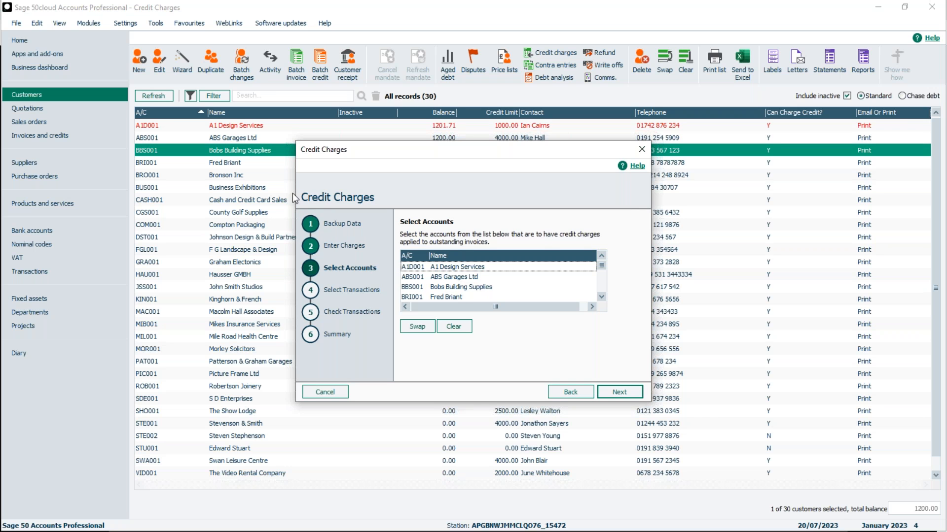
click(454, 288)
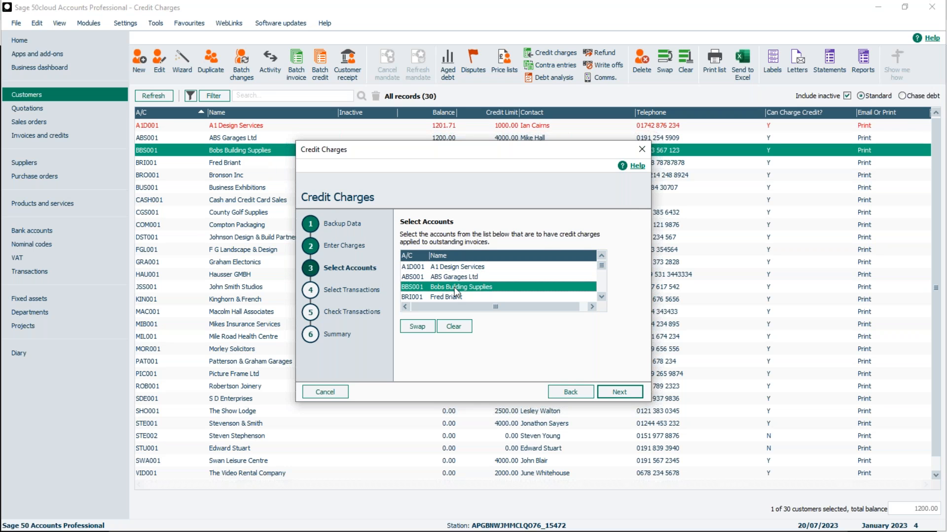
click(626, 392)
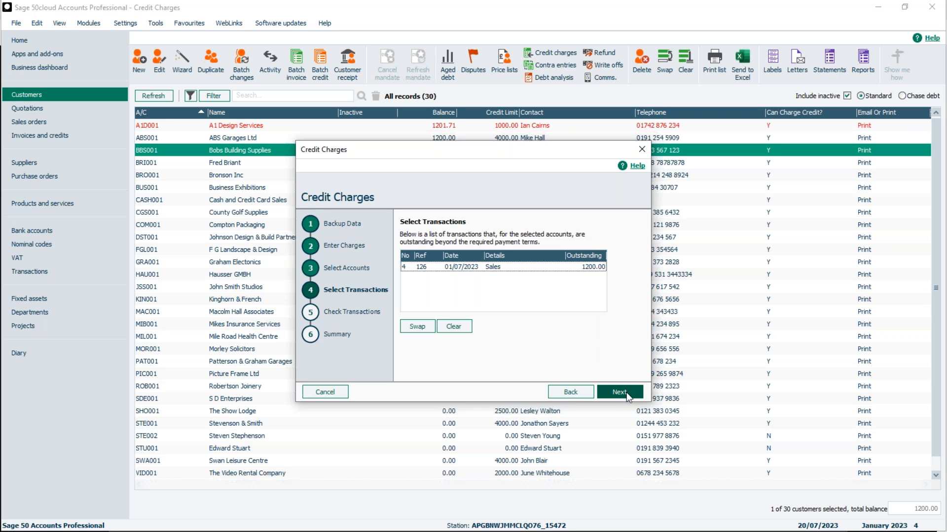
Post the credit charge for the overdue invoice with reference 126, preview the printed posting summary and close it
click(483, 268)
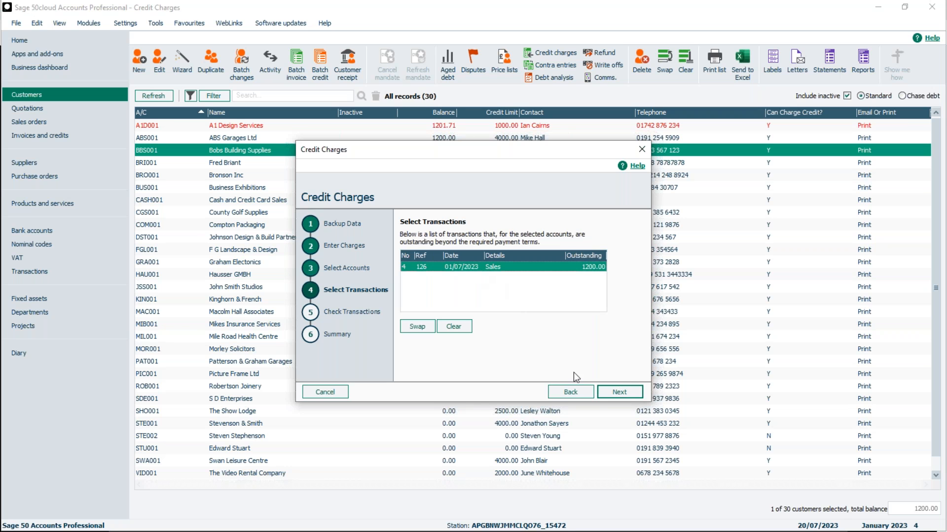
click(624, 393)
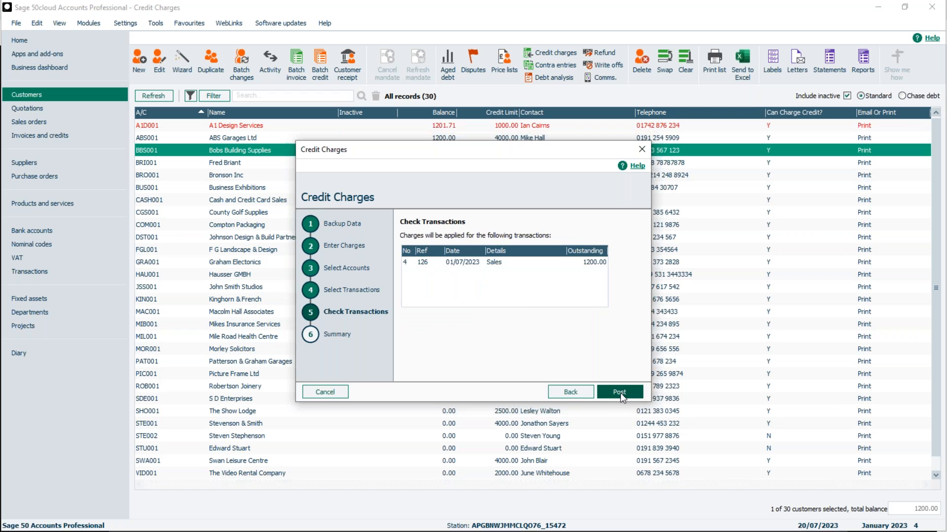
click(620, 392)
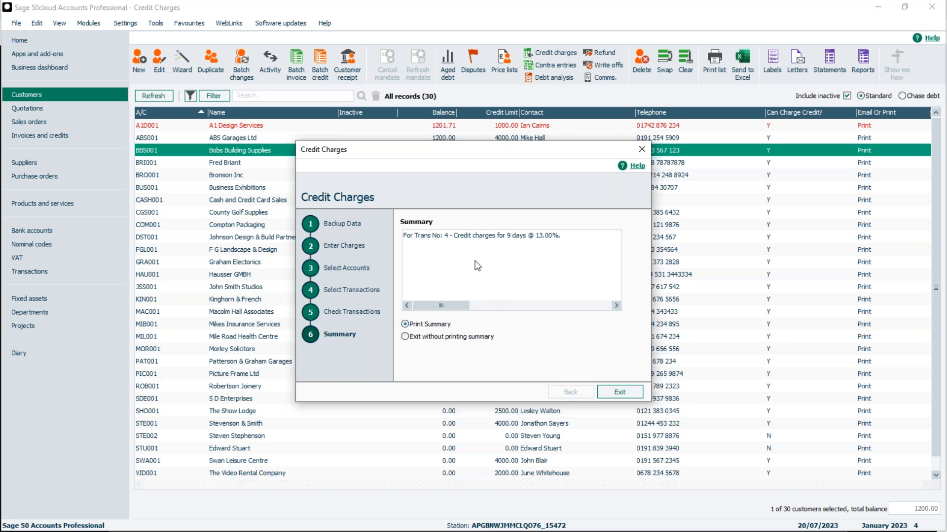
click(620, 392)
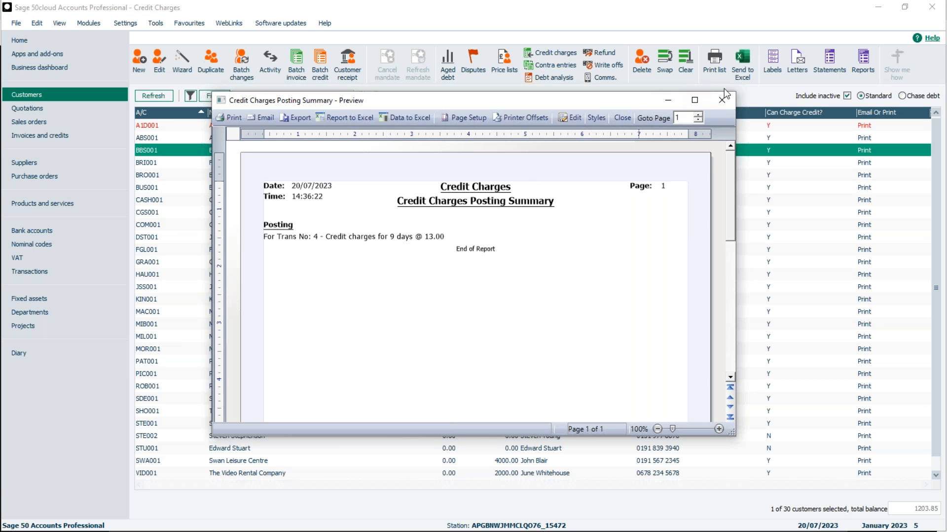
click(621, 119)
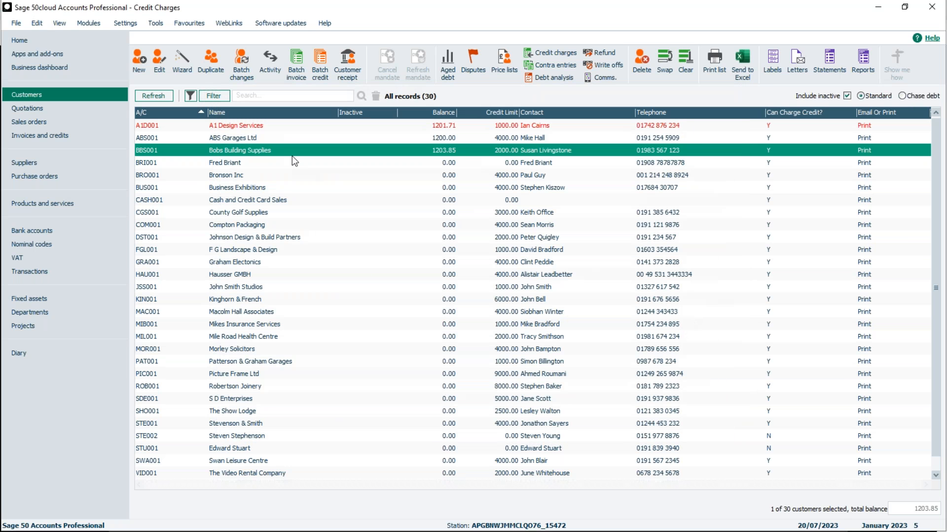